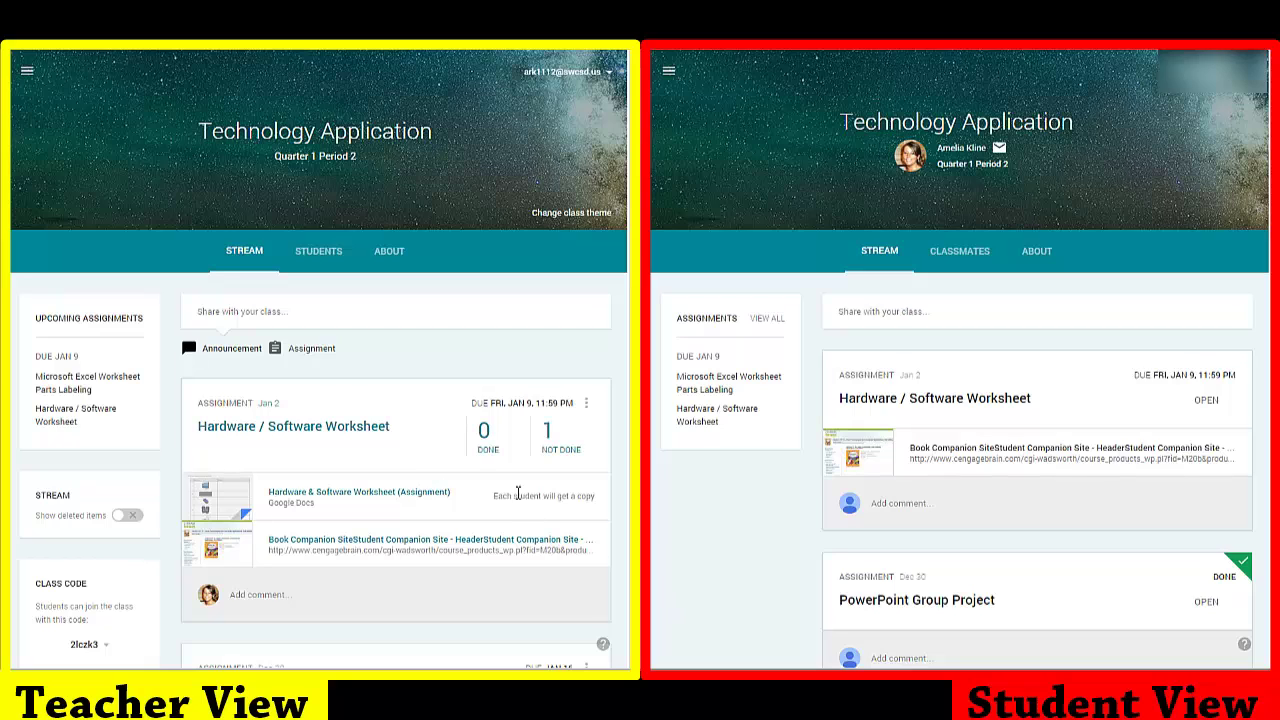
Step: Post the announcement "Hello welcome to class!" to the Technology Application class stream from the teacher view
click(268, 314)
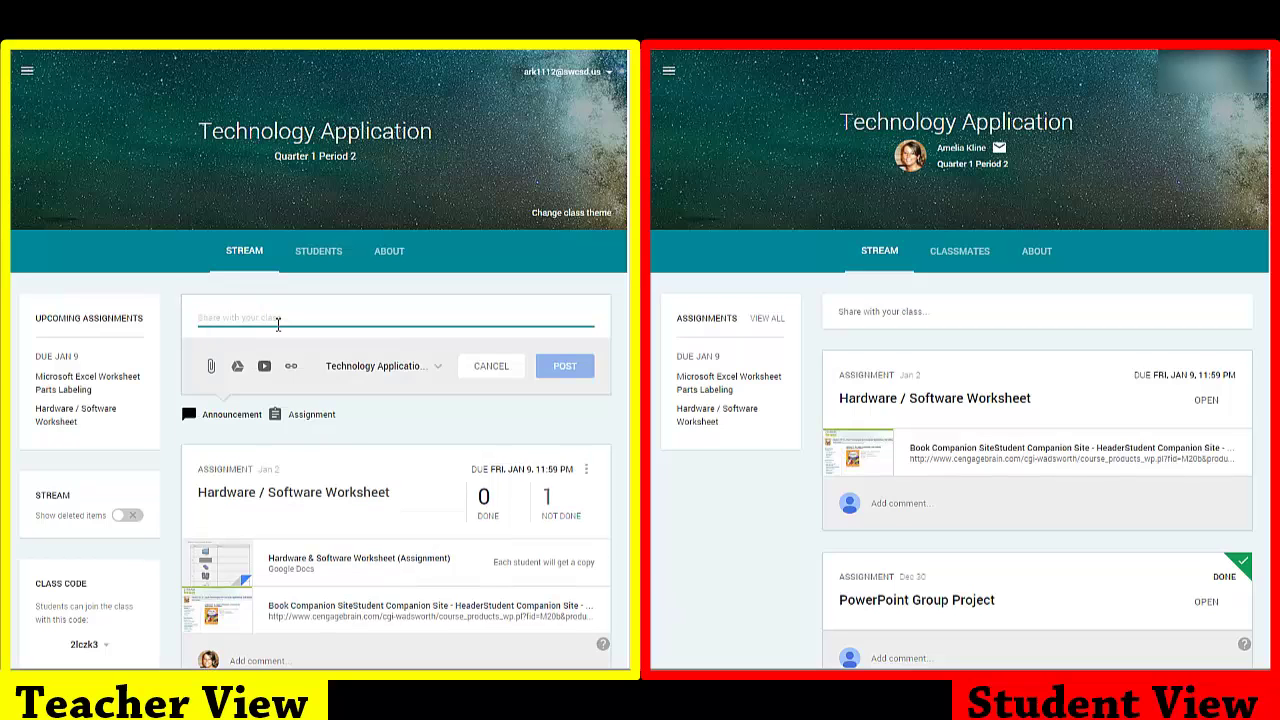
text(Hello welcome to class!)
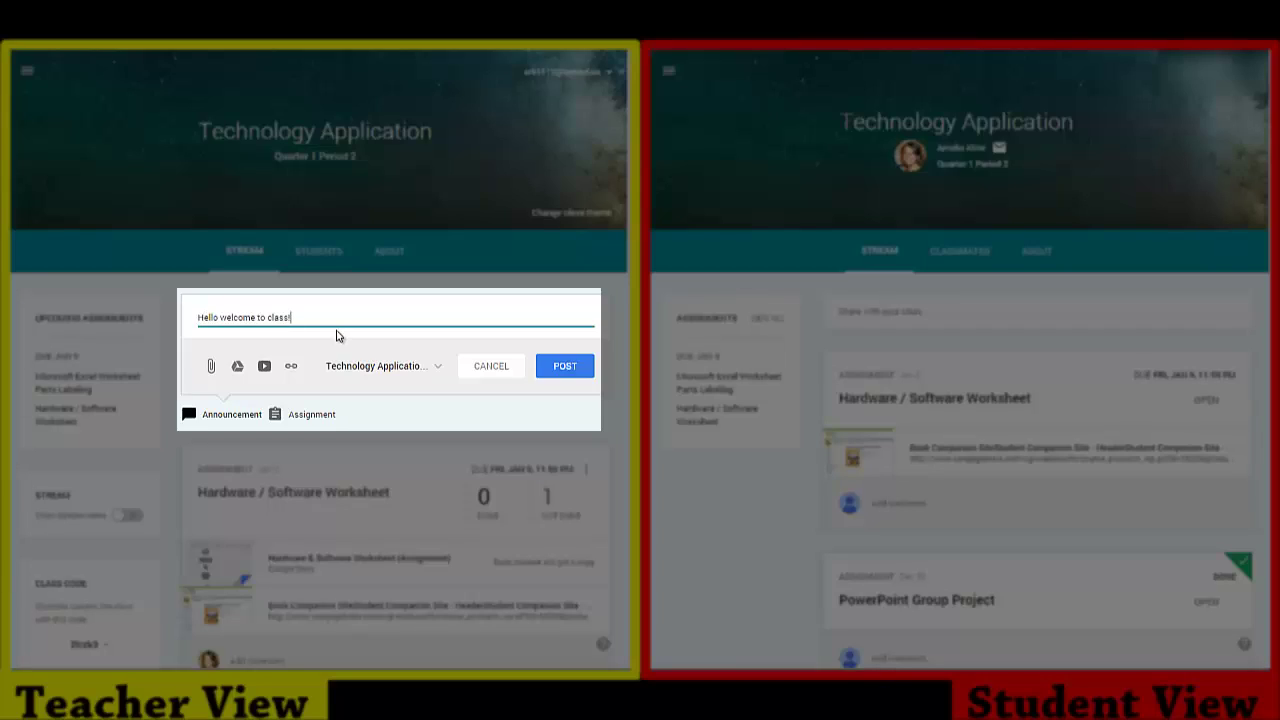
click(565, 366)
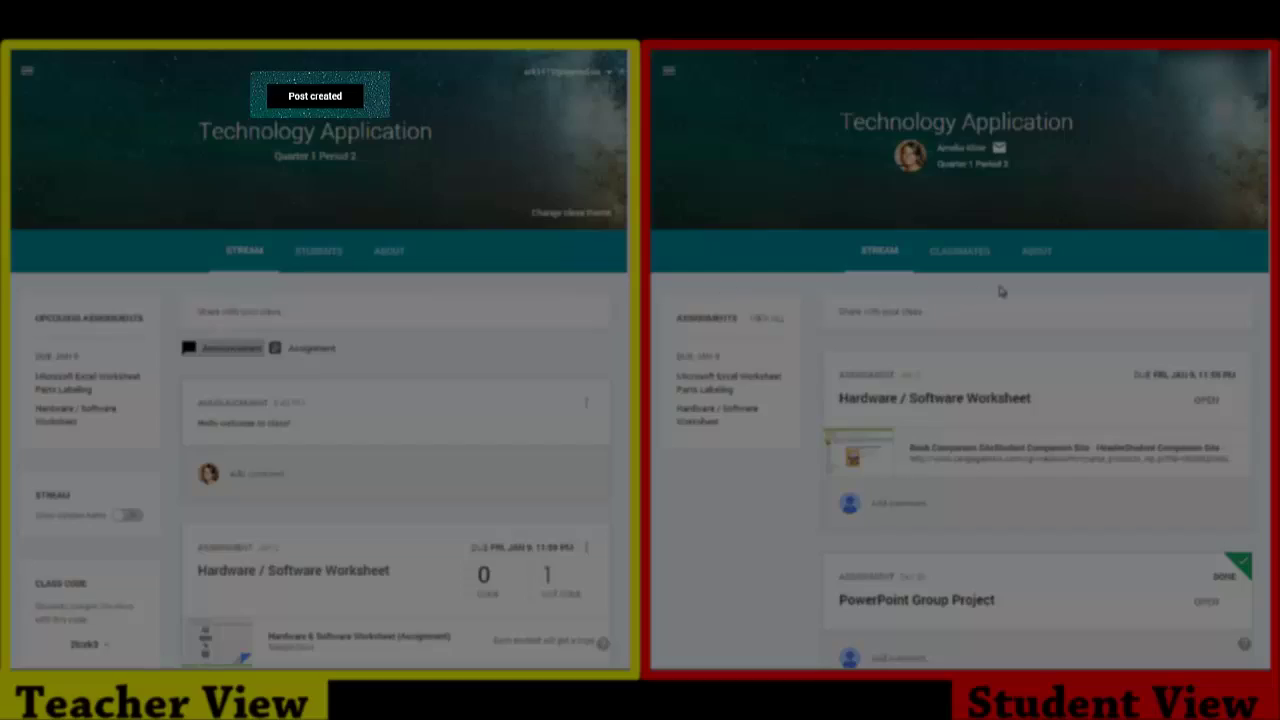
Step: Load the new announcement into the student's class stream and close the empty share form
click(1010, 313)
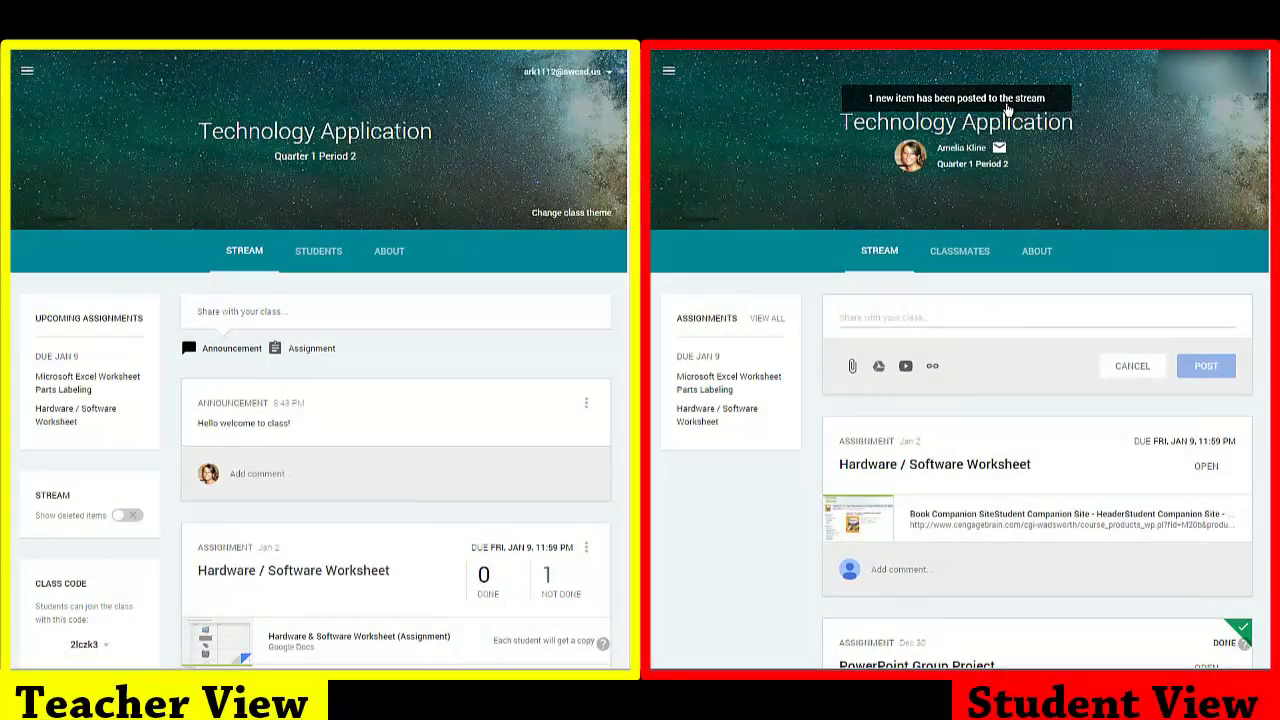
click(1007, 108)
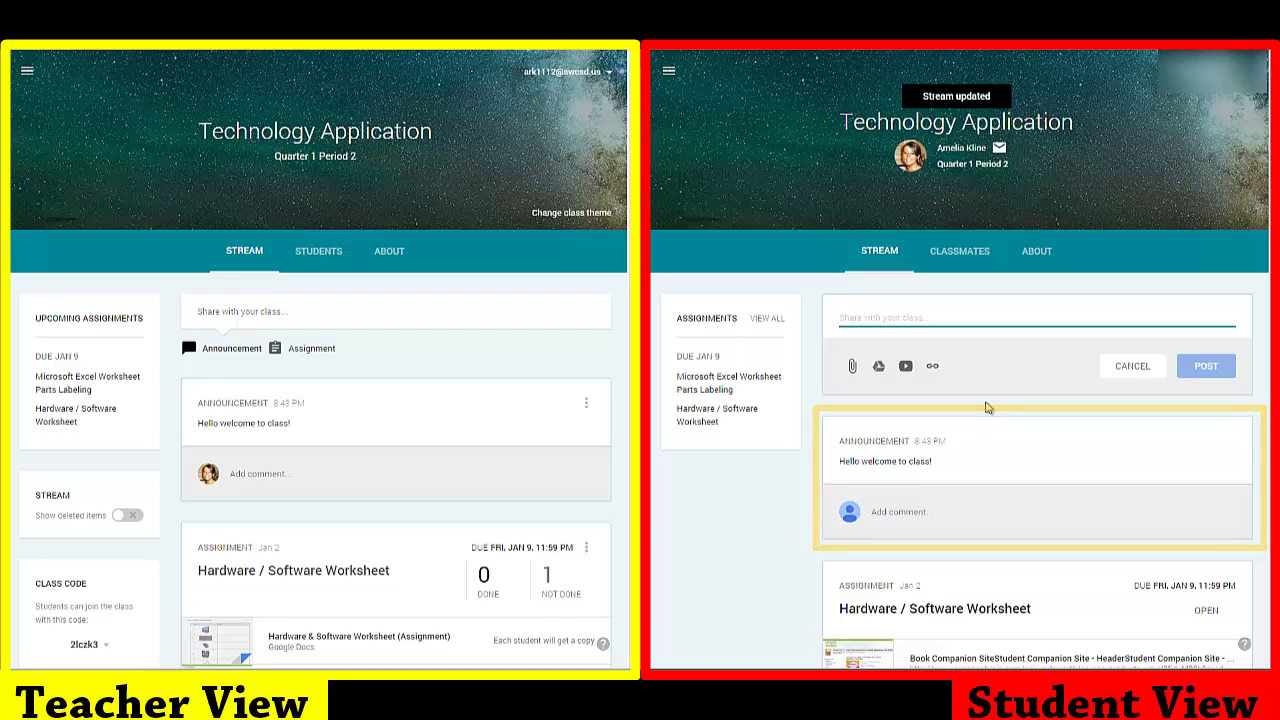
click(986, 407)
click(1130, 367)
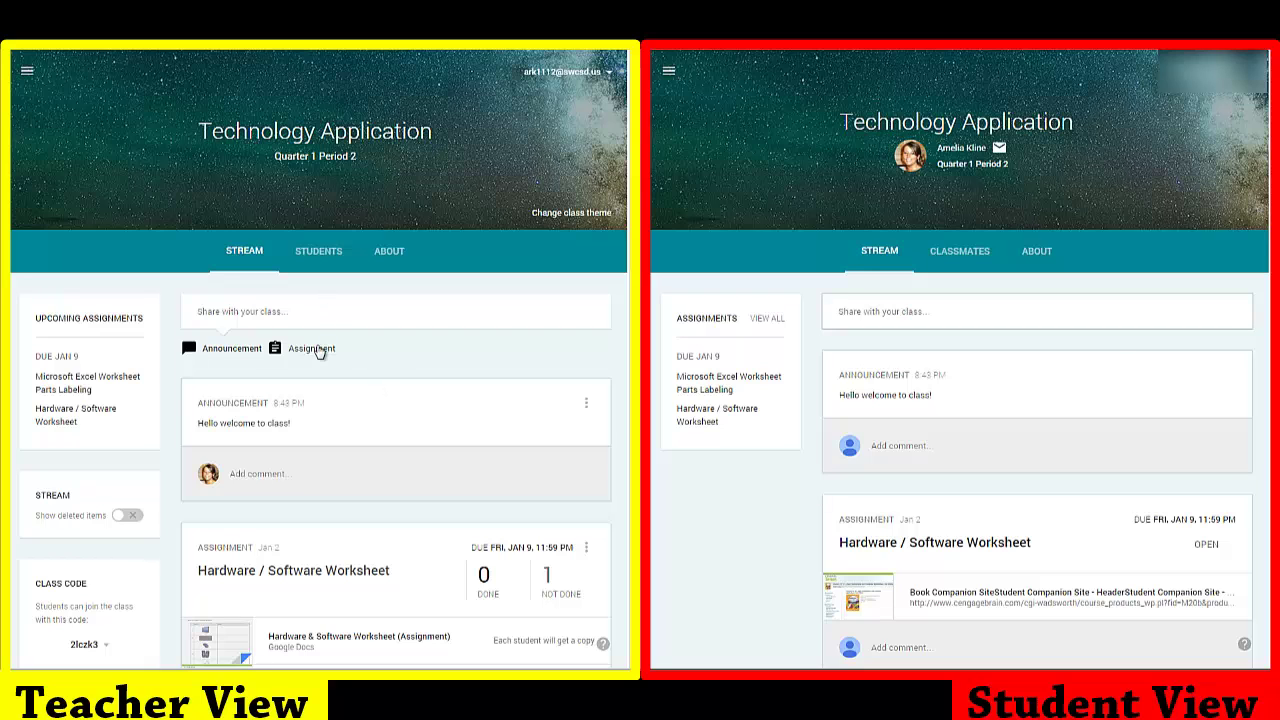
Step: Create an assignment titled "Protect Your Computer Worksheet" with instructions to find vocabulary definitions through the worksheet link and summarize them in their own words
click(318, 349)
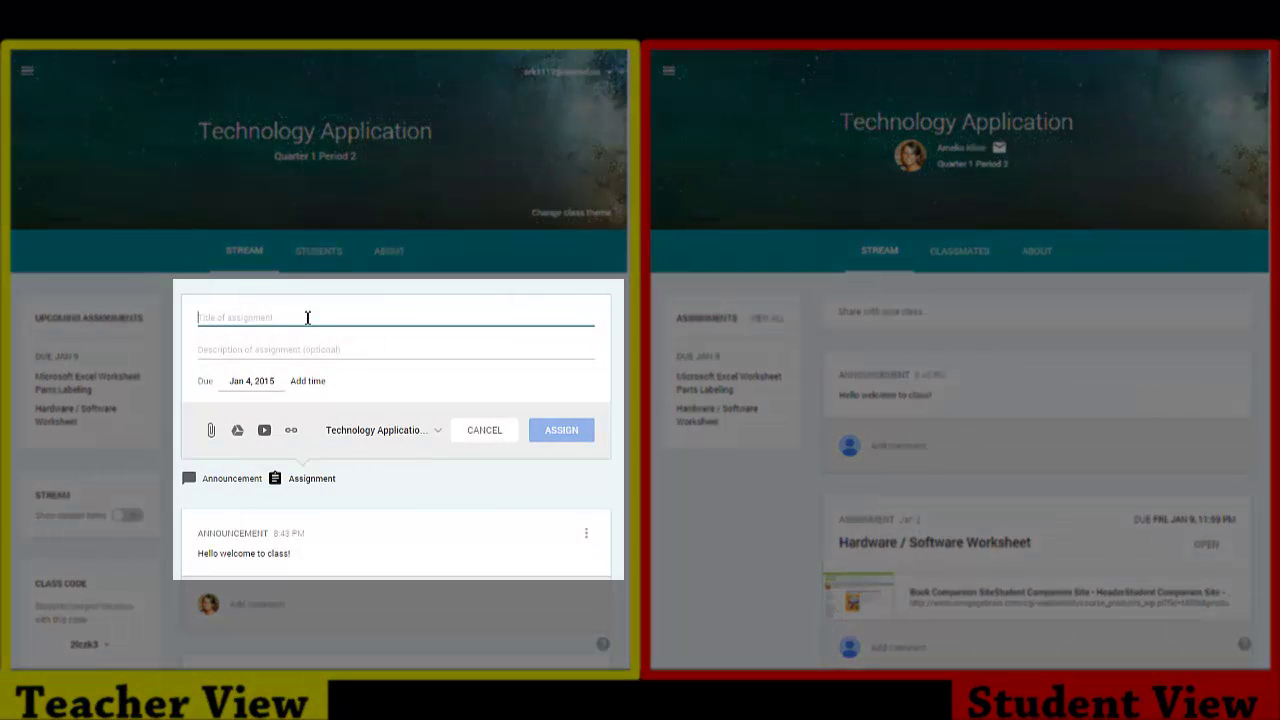
text(Protect Your Computer Worksheet)
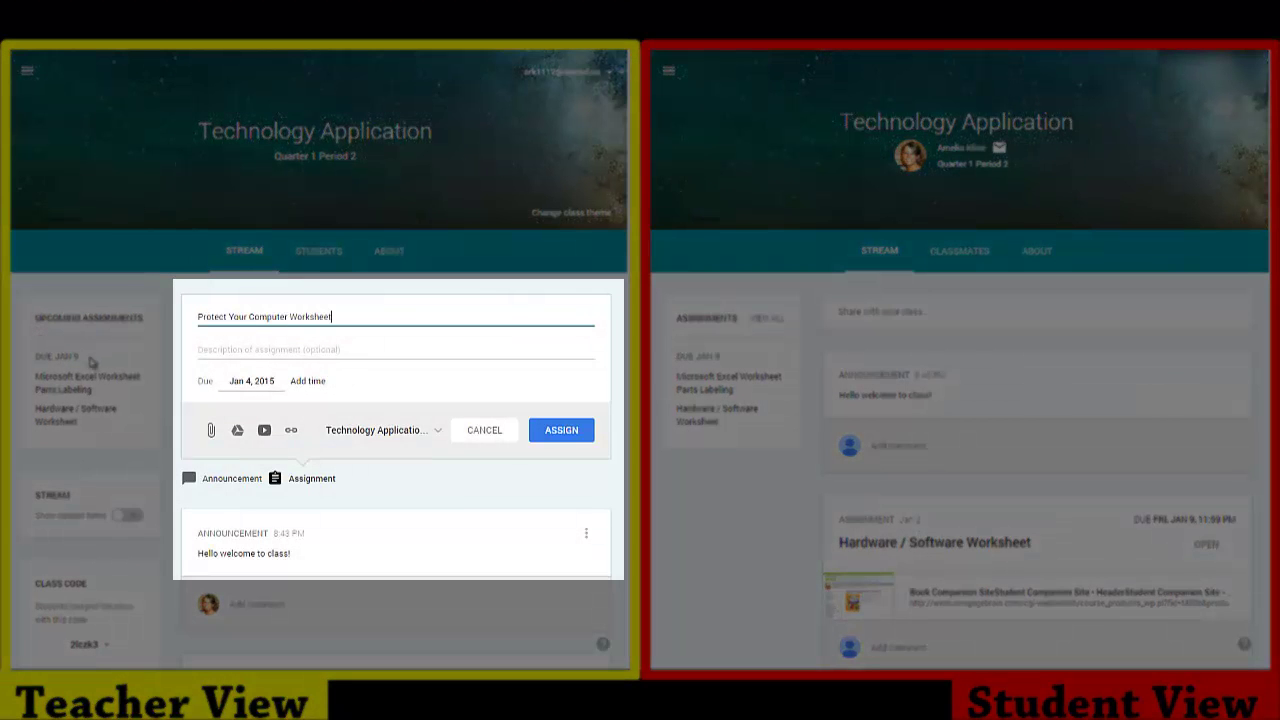
click(207, 352)
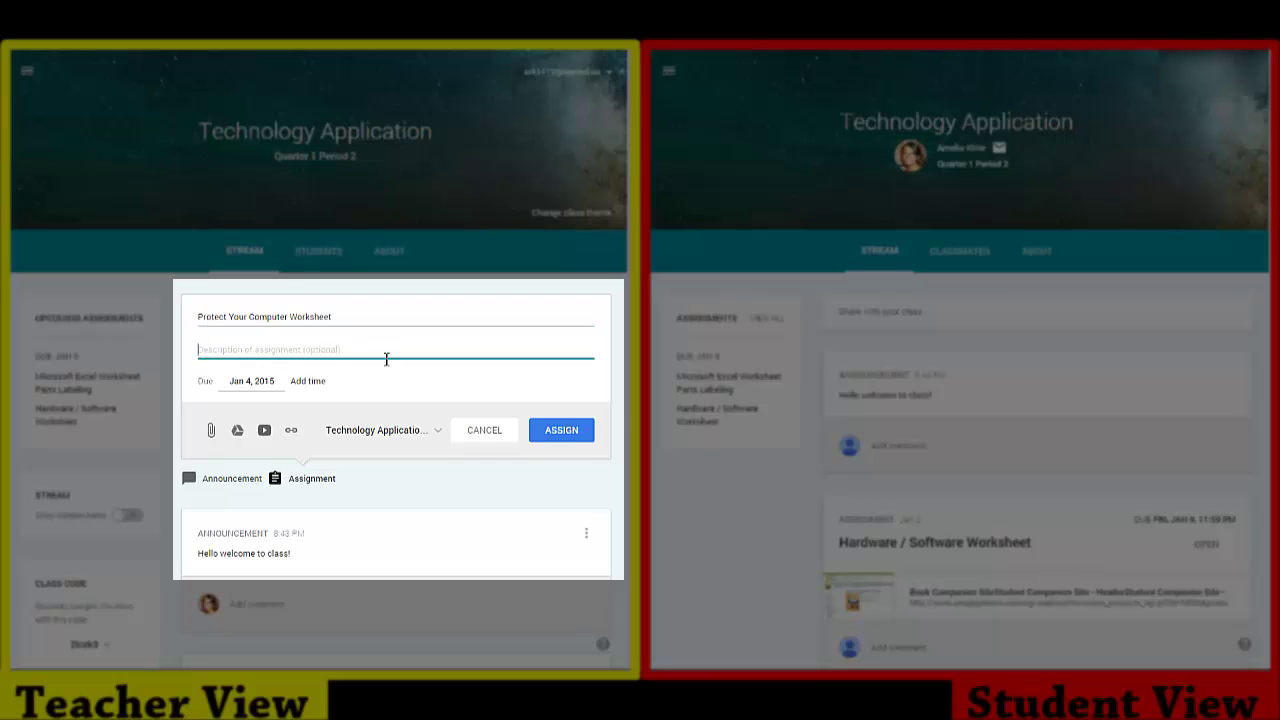
text(Use the link at the top of the worksheets to find definitions to the vocabulary words. Summarize the definitions in your own words.)
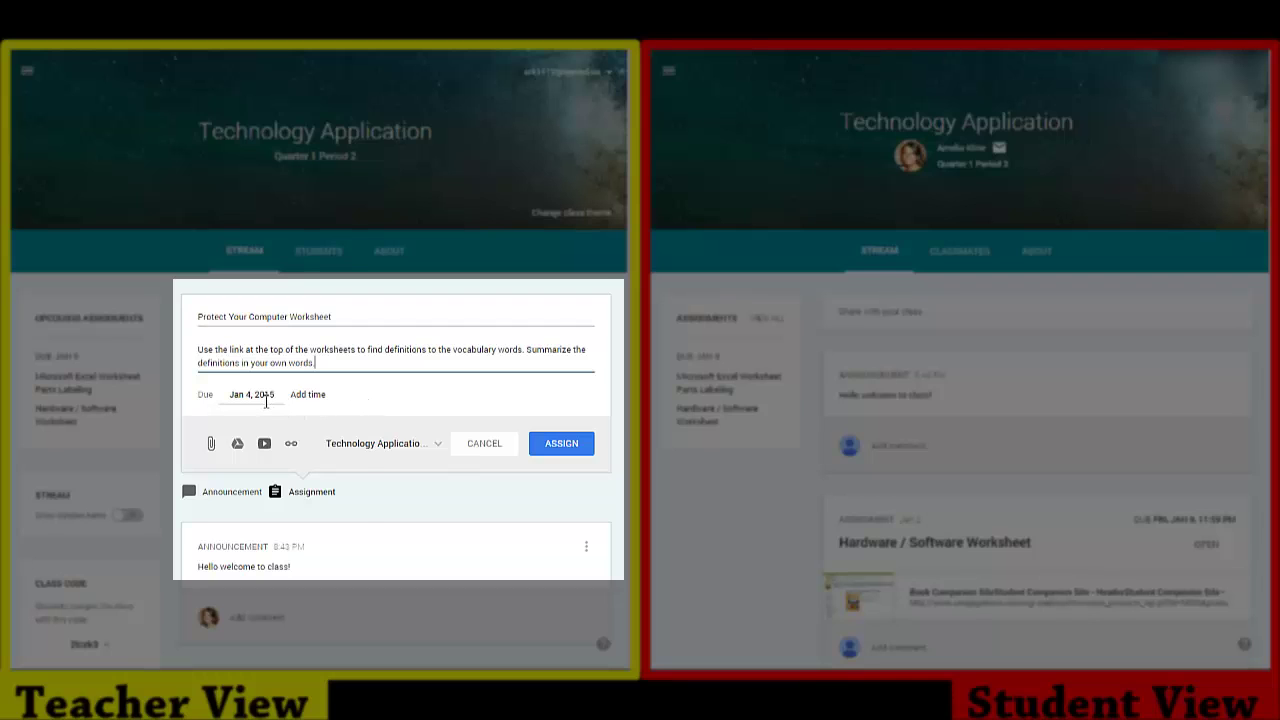
Step: Set the assignment's due date to Jan 9, 2015 and add a due time of 11:59 PM
click(264, 397)
click(335, 482)
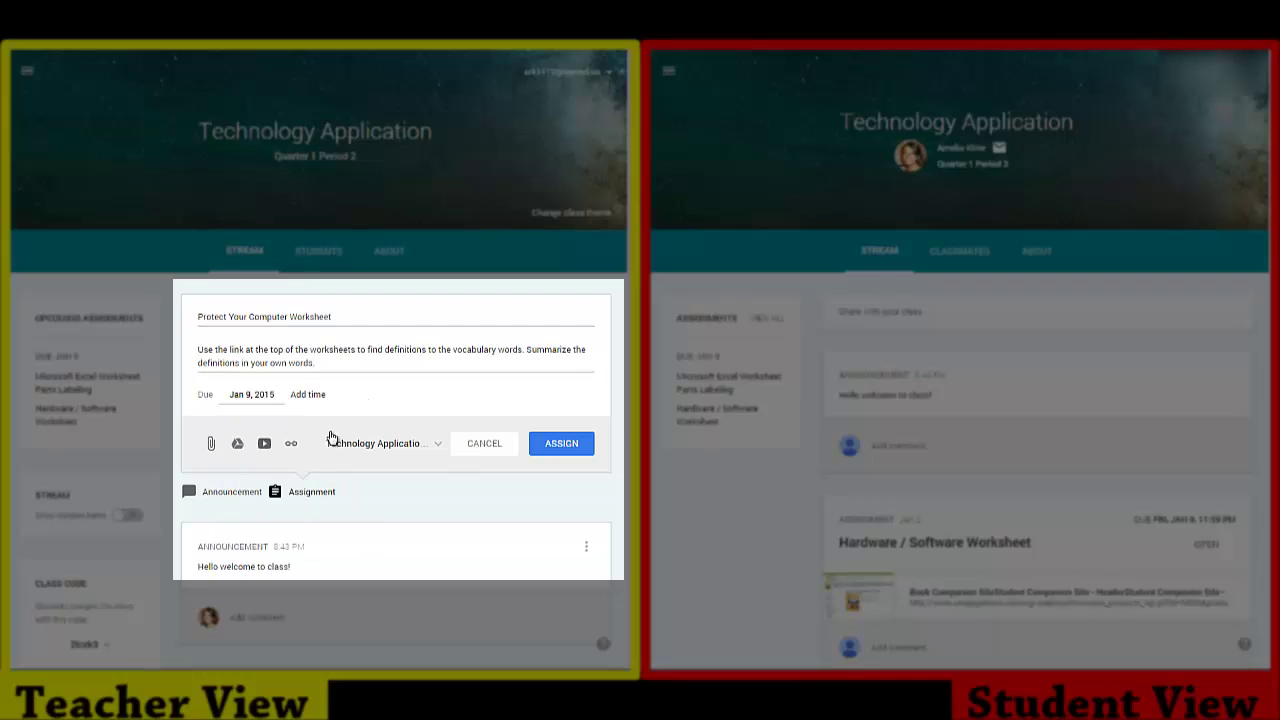
click(318, 396)
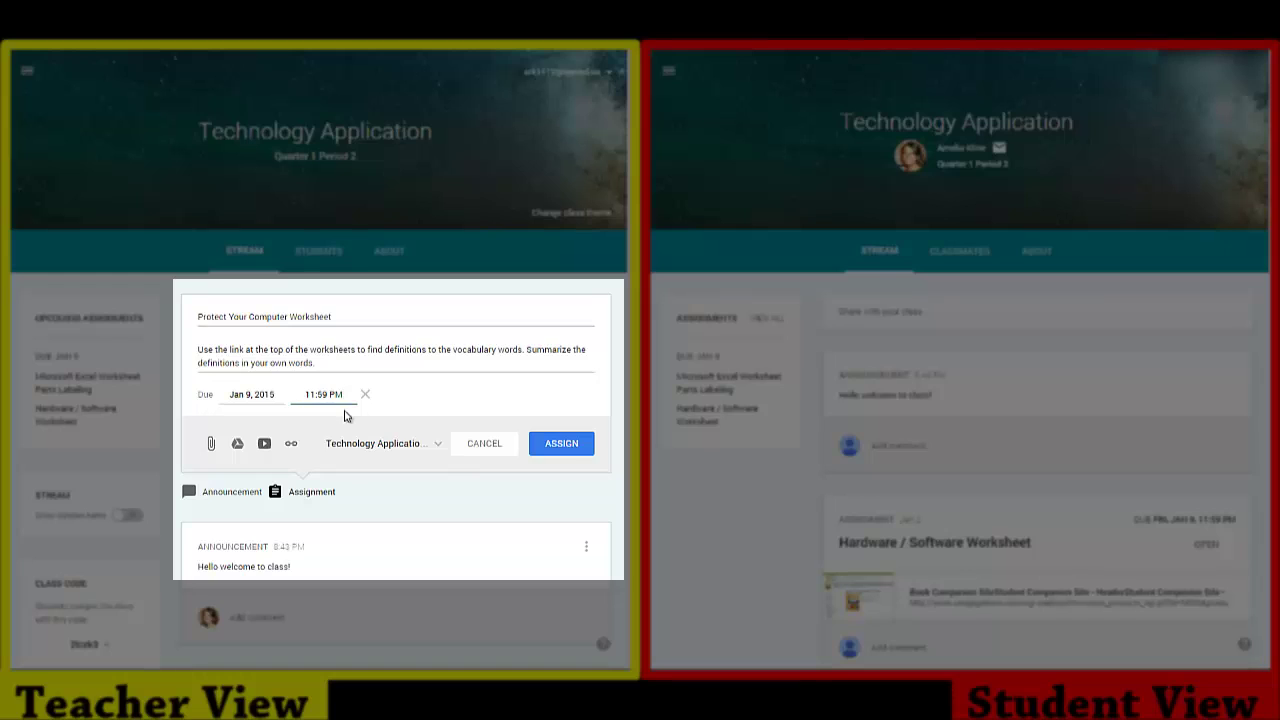
Step: Attach Protect Your Computer (Assignment) from the 7th Grade folder inside the Tech Apps folder on Google Drive, with a copy made for each student
click(238, 446)
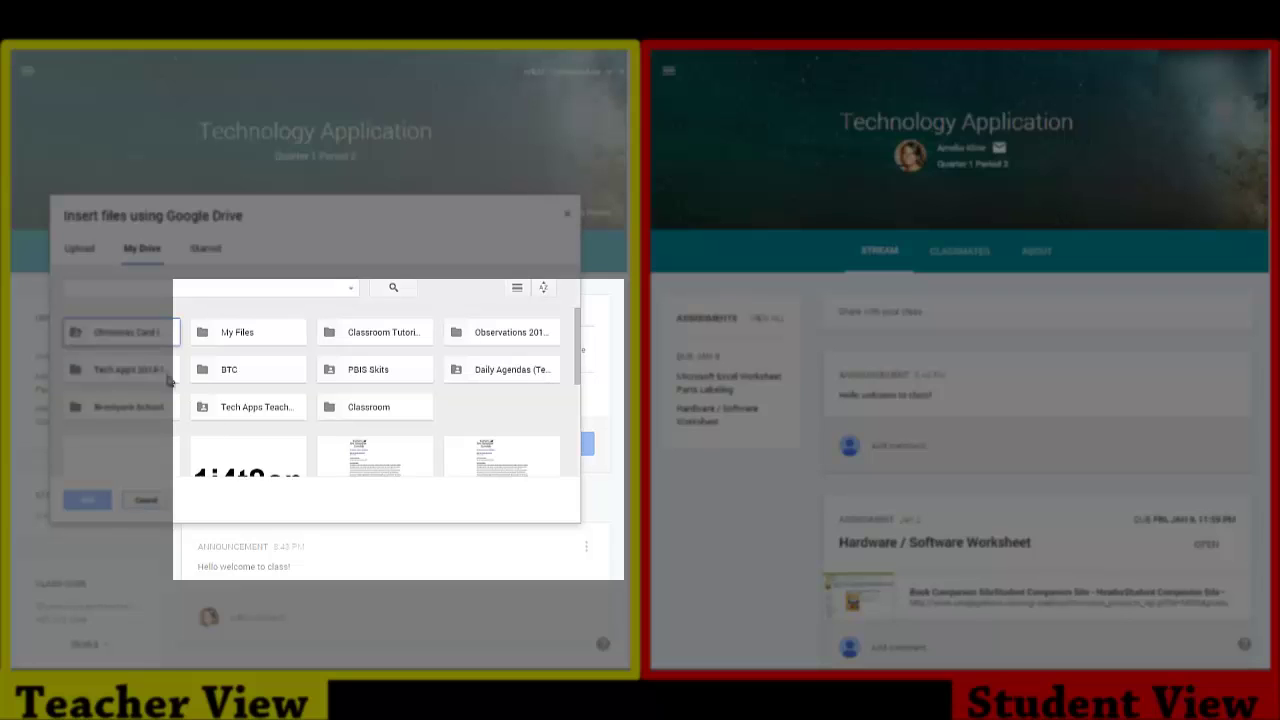
click(160, 372)
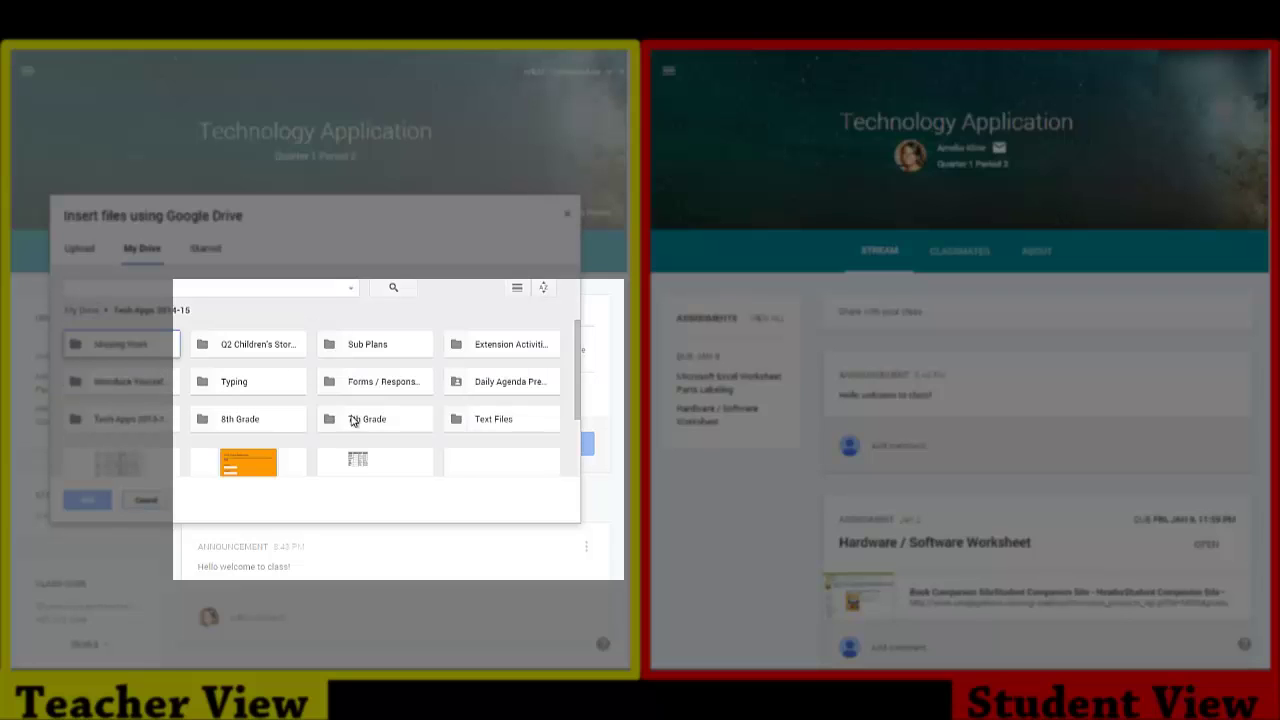
double_click(353, 421)
double_click(375, 385)
double_click(381, 380)
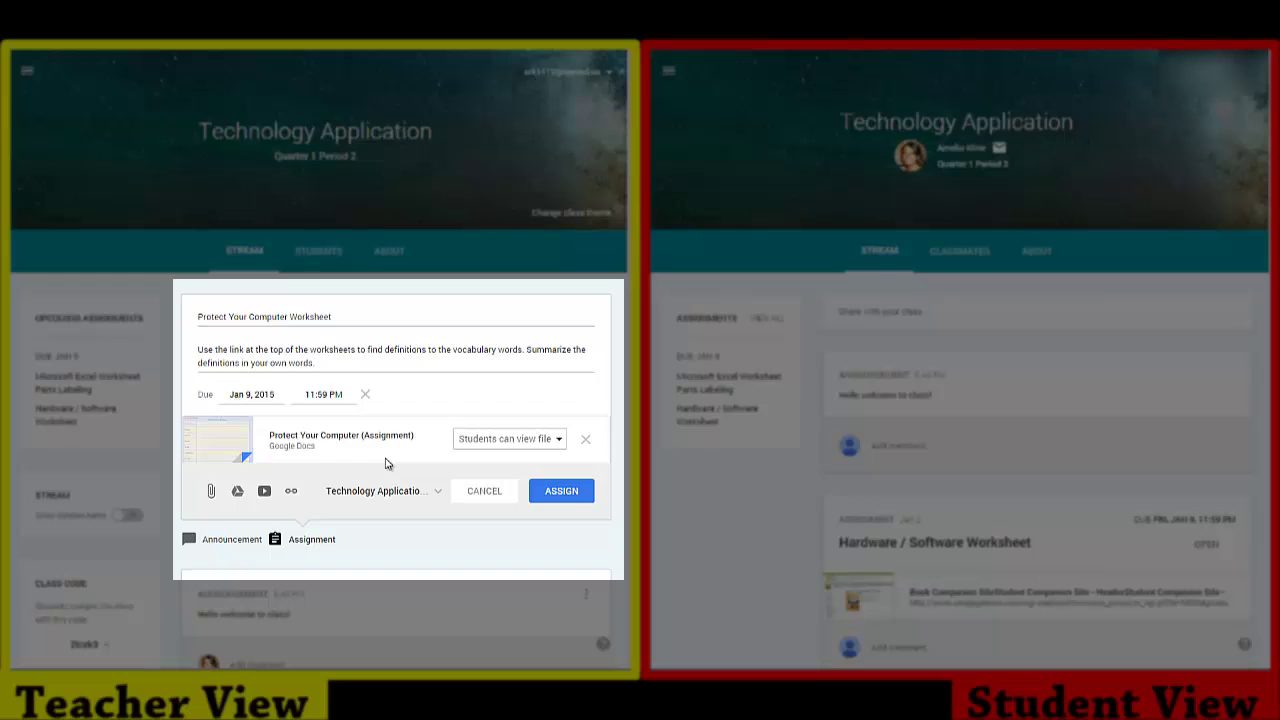
click(559, 442)
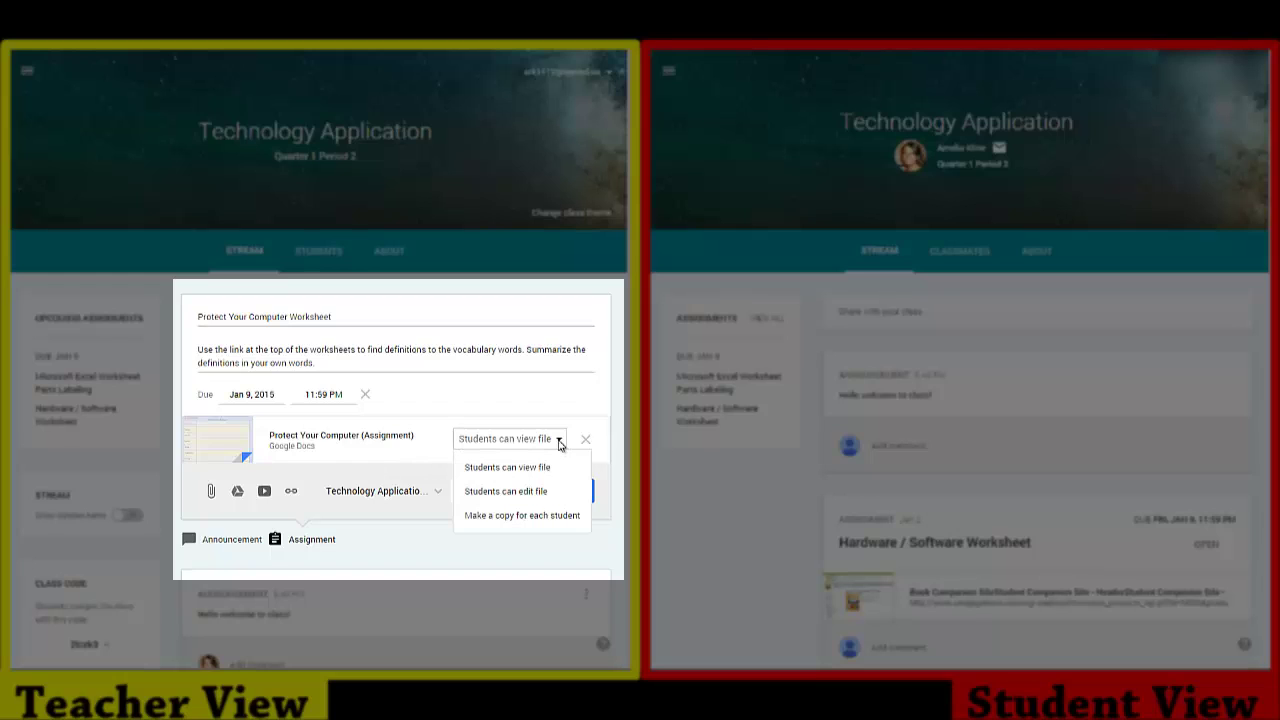
click(580, 516)
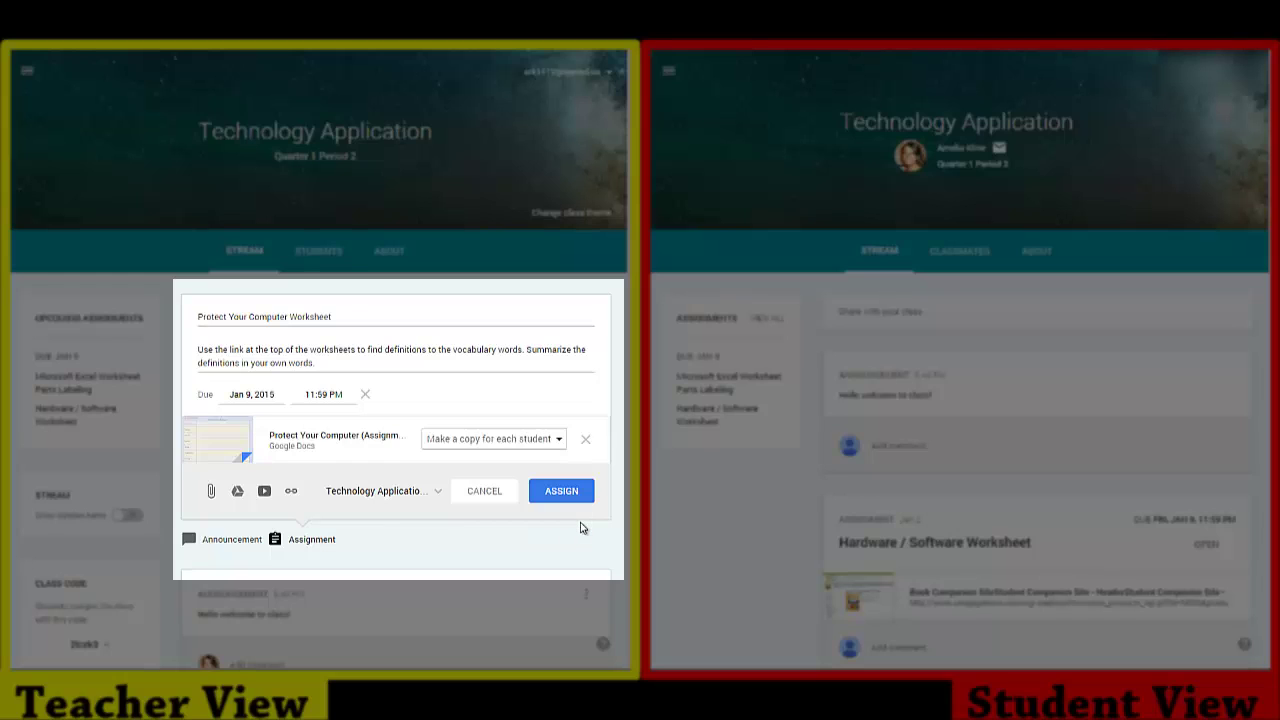
Step: Check the list of classes that can receive the worksheet and assign it to Technology Application only
click(429, 498)
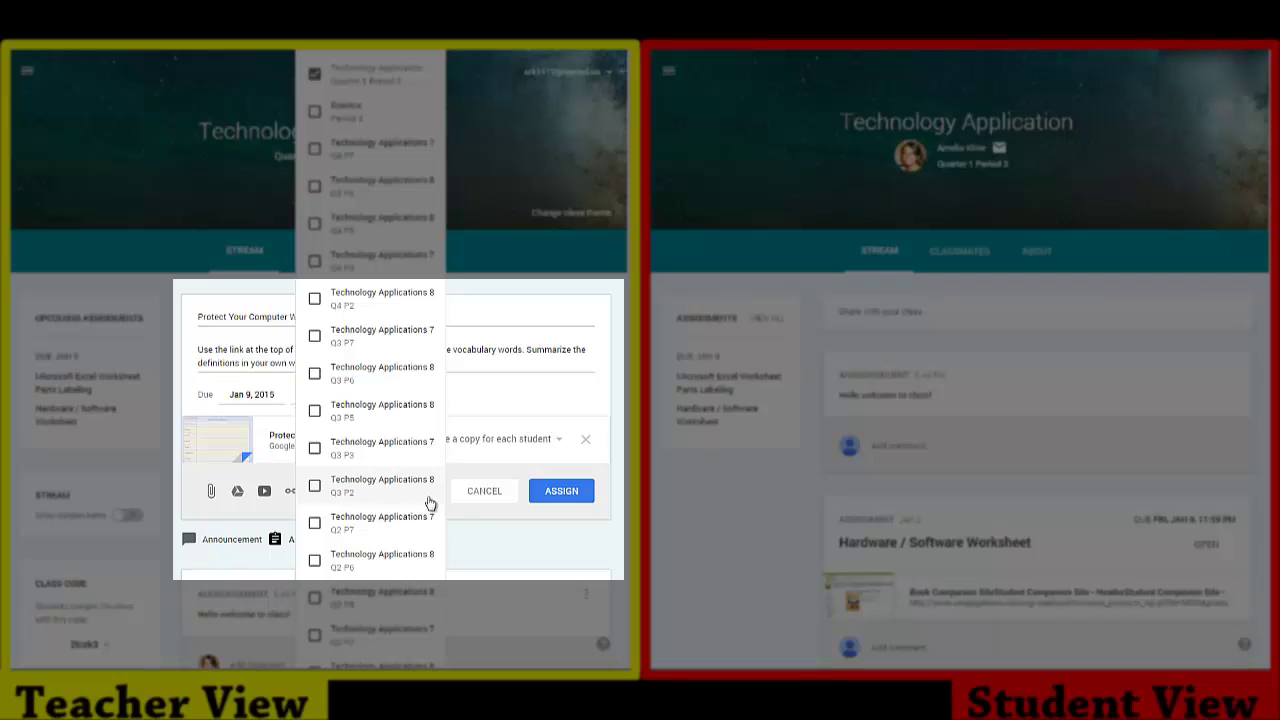
click(492, 473)
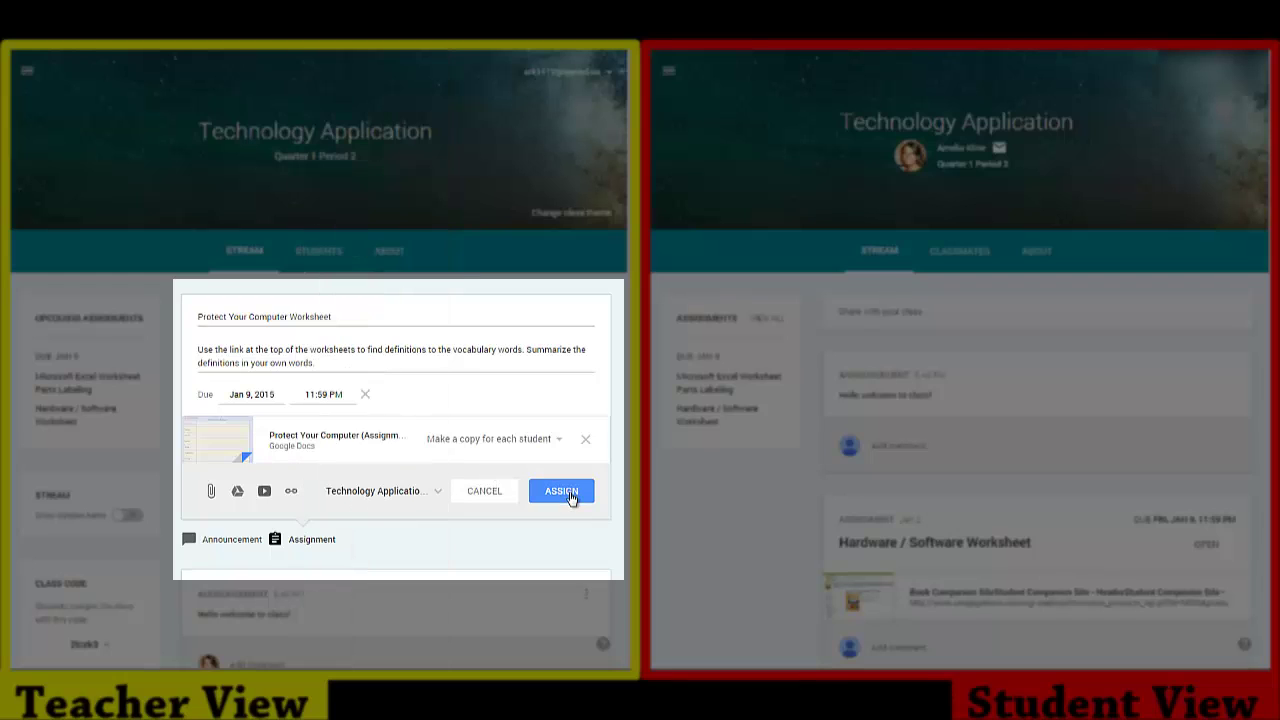
click(562, 492)
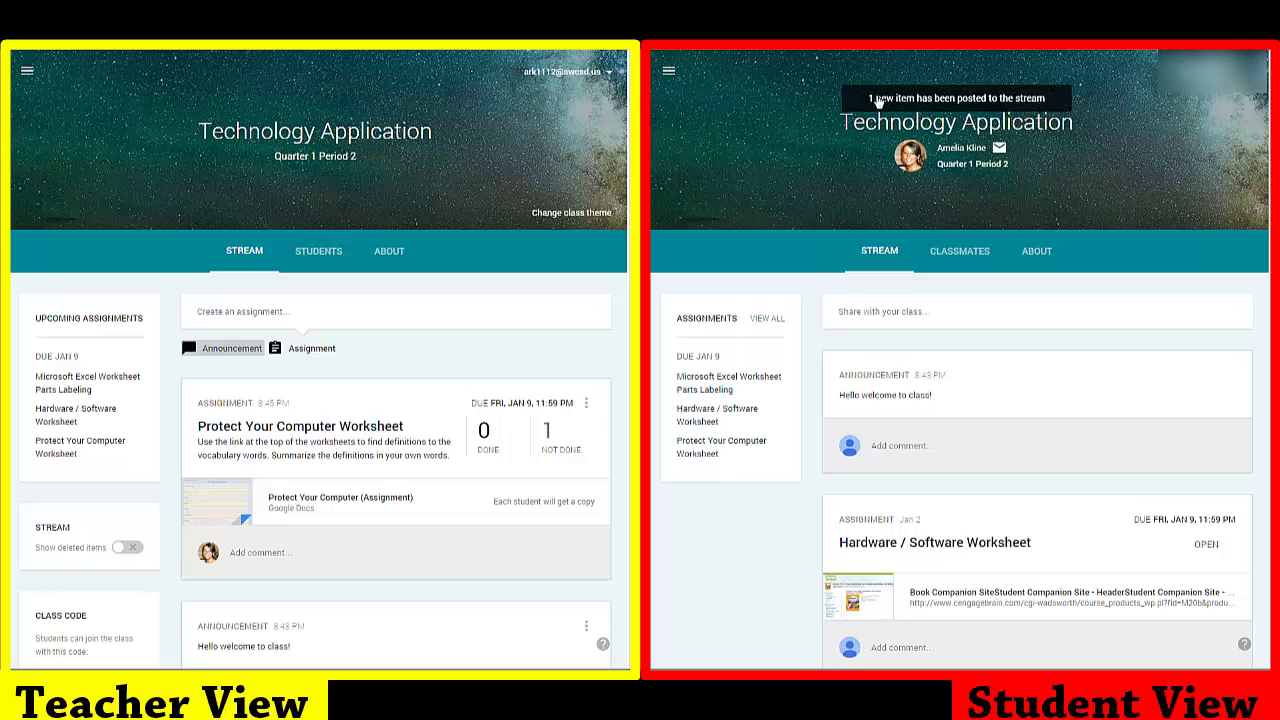
Step: Load the new assignment in the student's stream and open the student's copy of the Protect Your Computer document
click(877, 99)
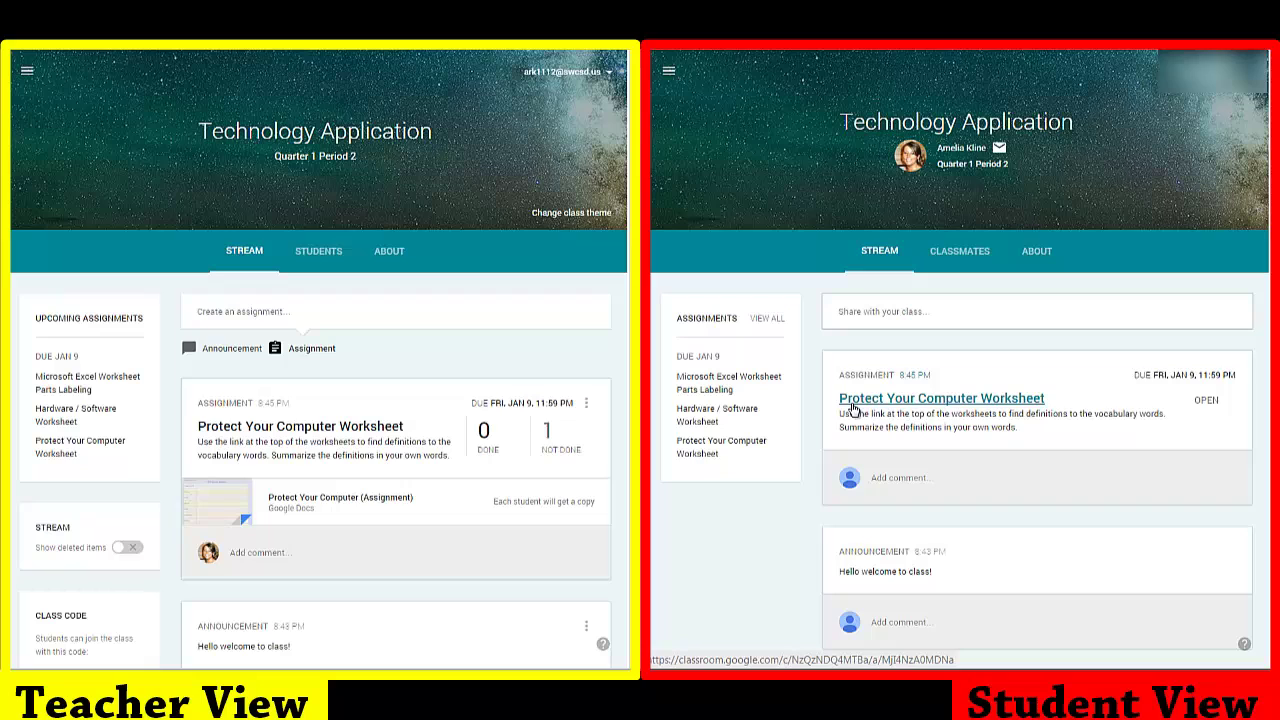
click(851, 400)
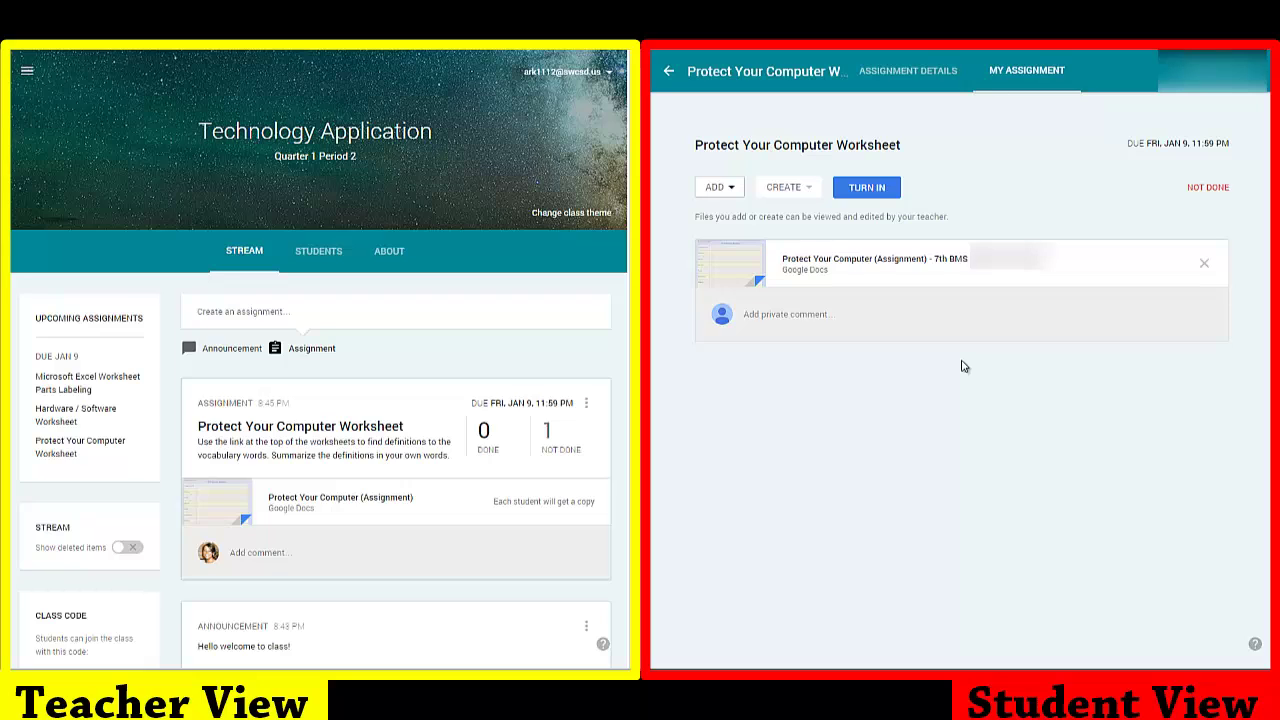
click(886, 267)
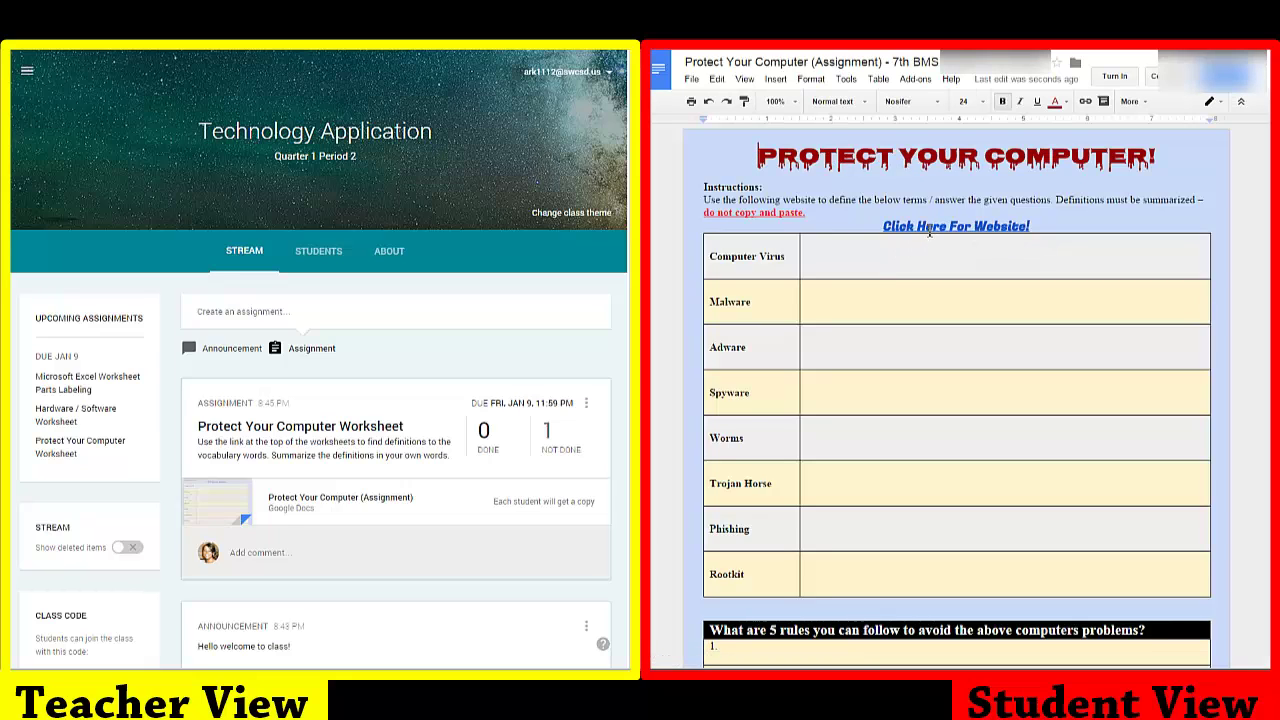
Step: Open the website linked in the worksheet, look through its vocabulary definitions, and return to the document
click(929, 227)
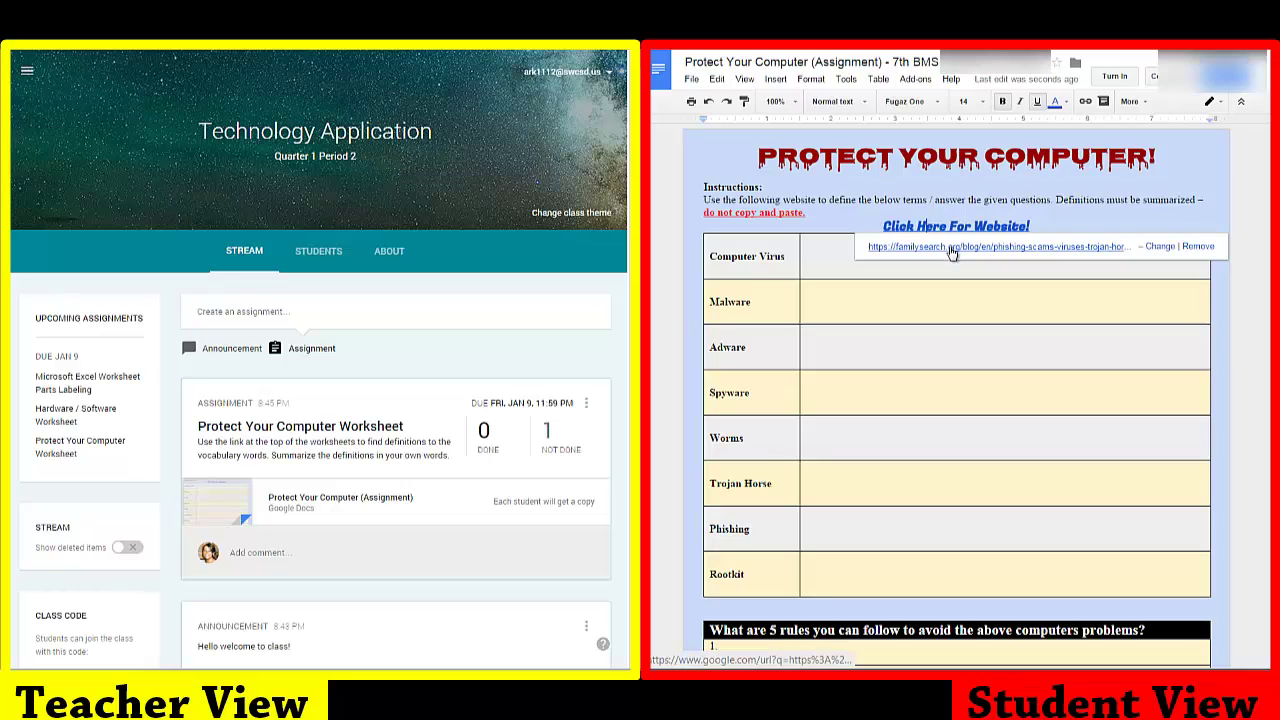
click(952, 250)
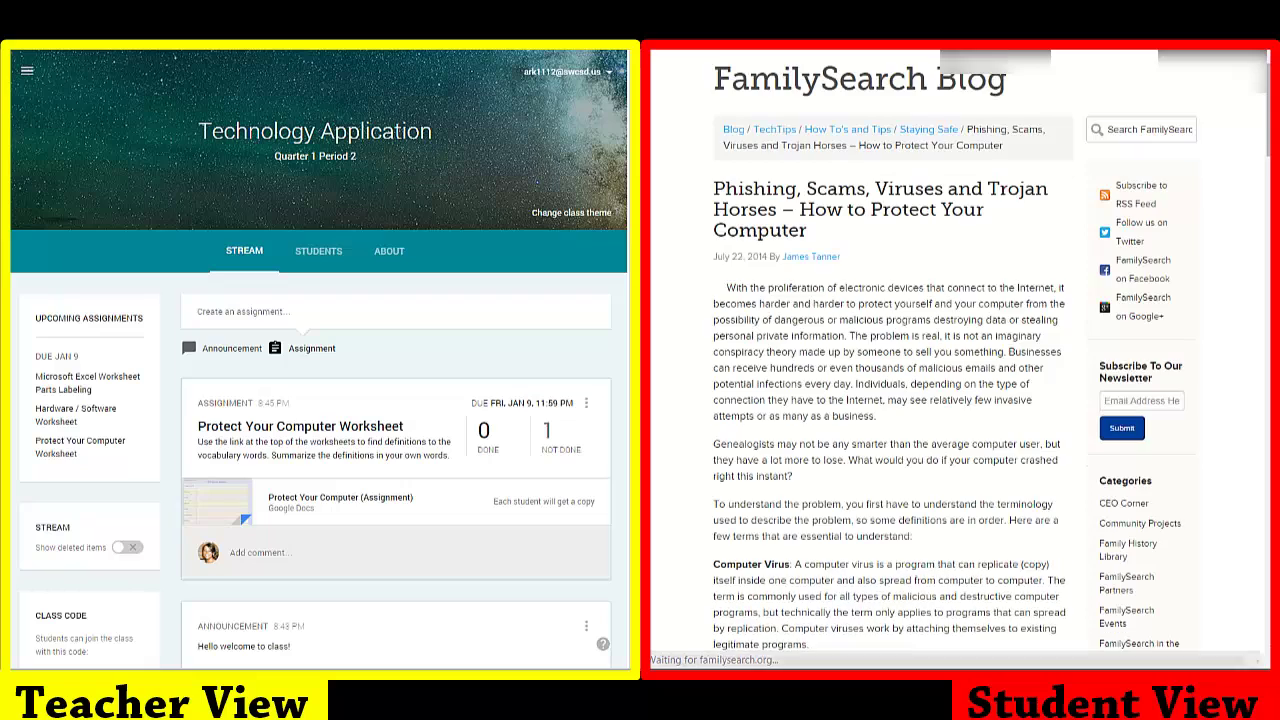
scroll(998, 305, down, 10)
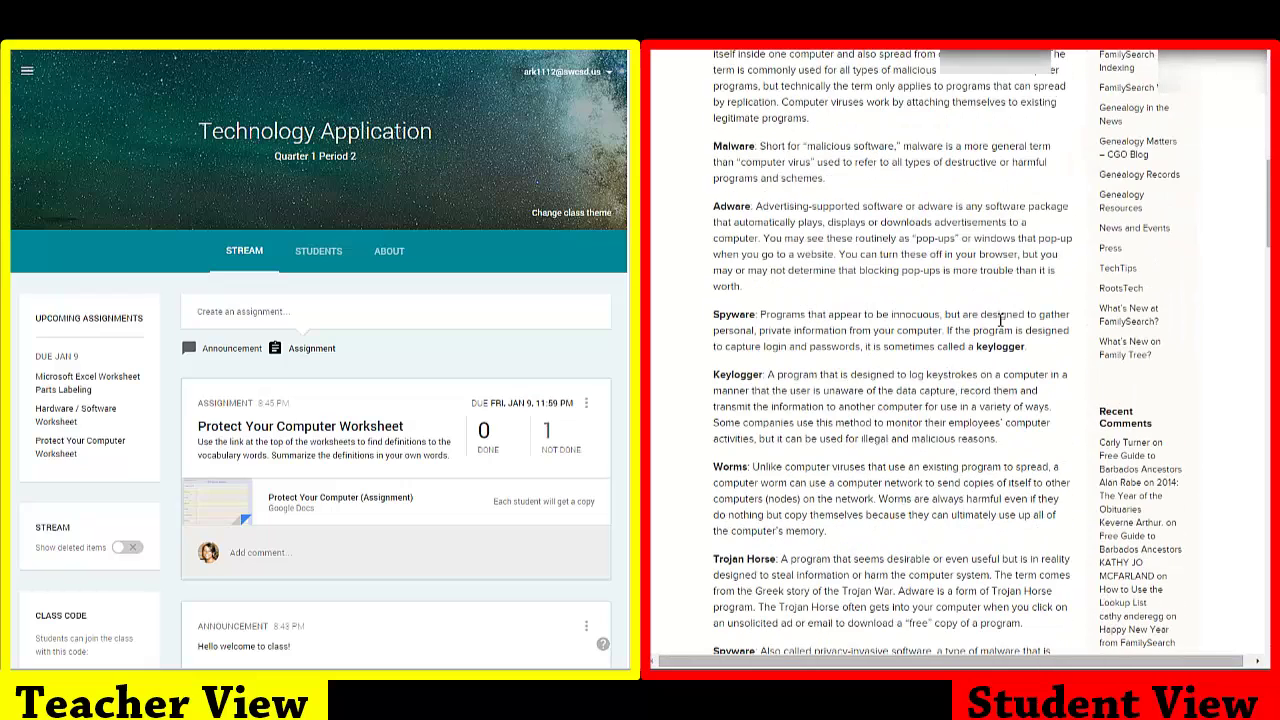
key(ctrl+shift+Tab)
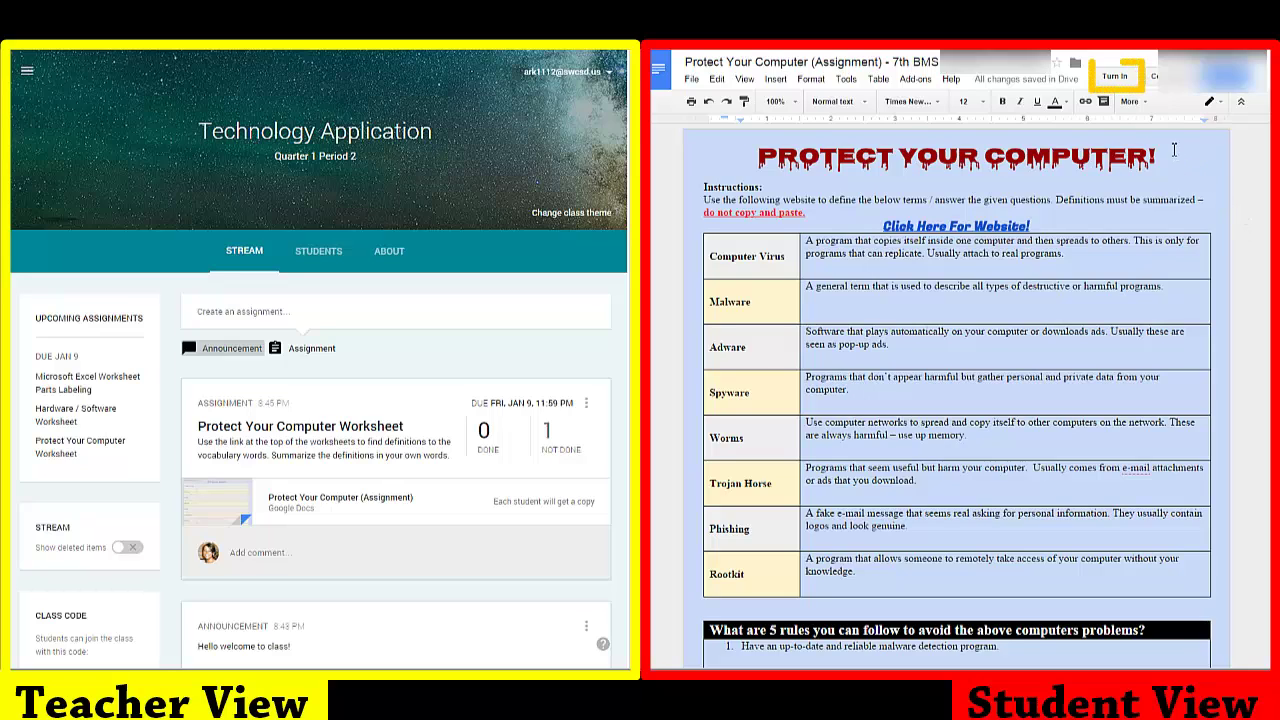
Step: Turn in the completed Protect Your Computer worksheet as the student, without a private note
click(1116, 79)
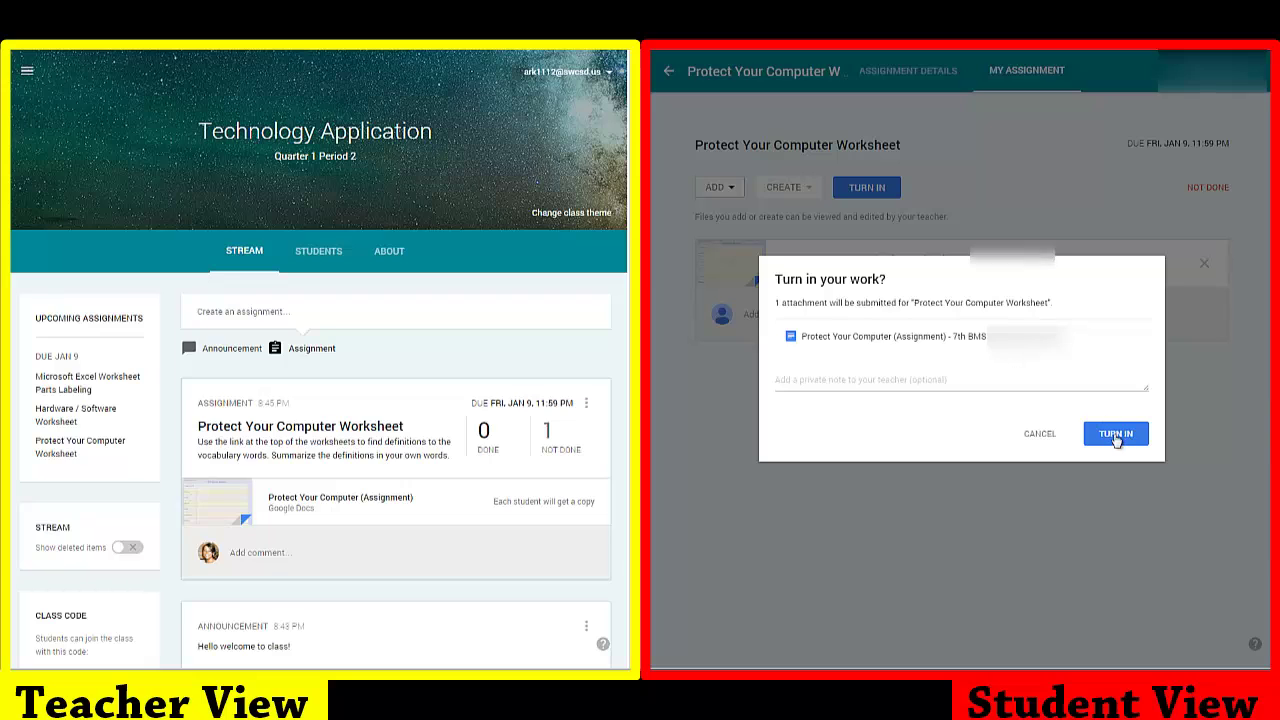
click(1048, 442)
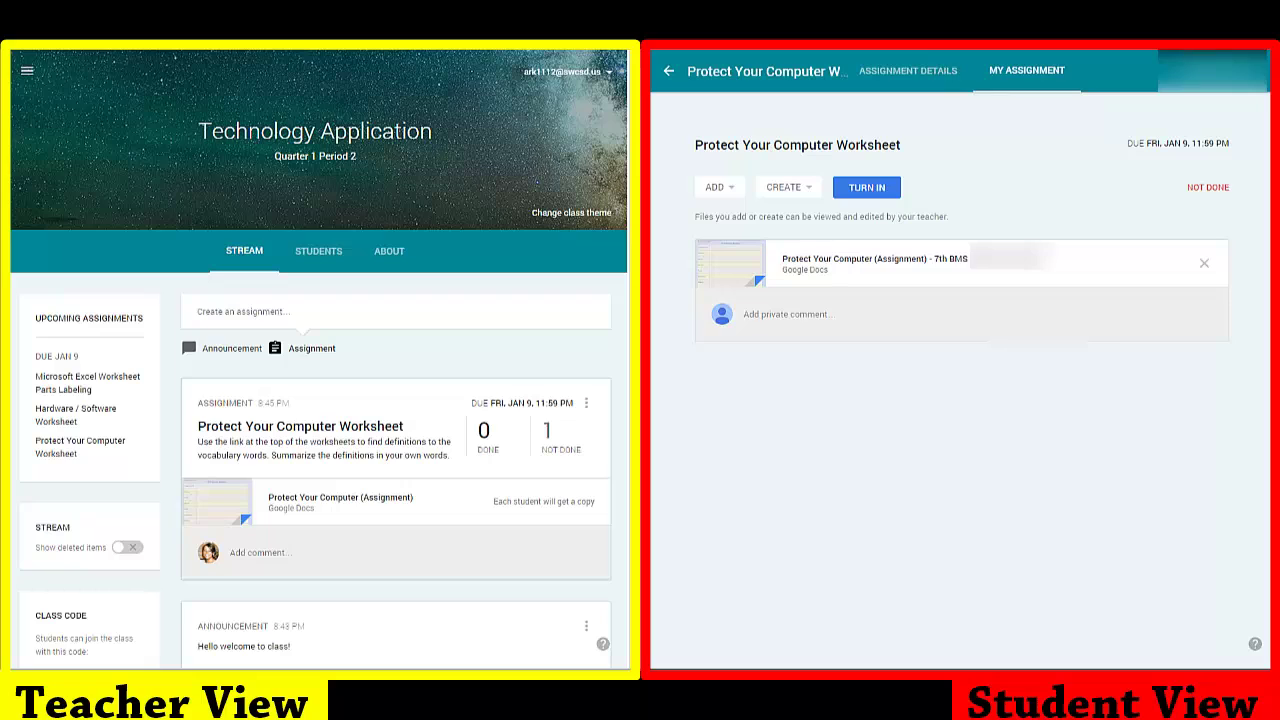
click(891, 198)
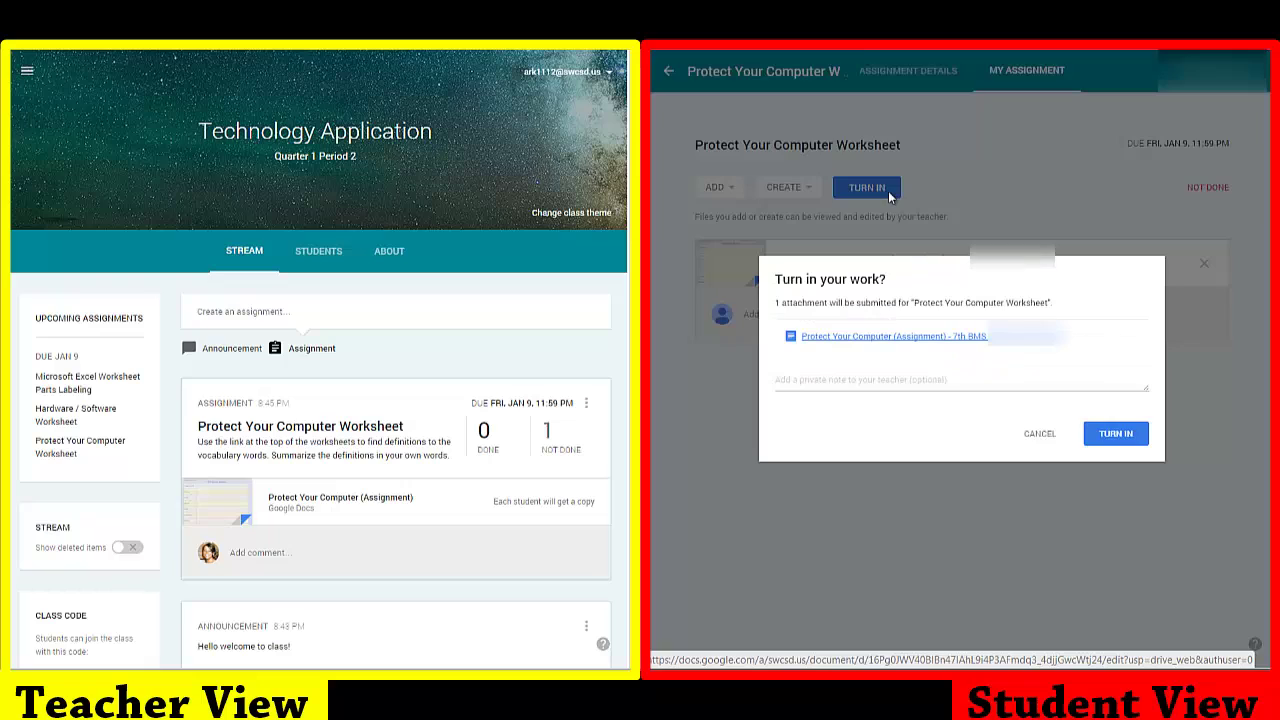
click(1118, 434)
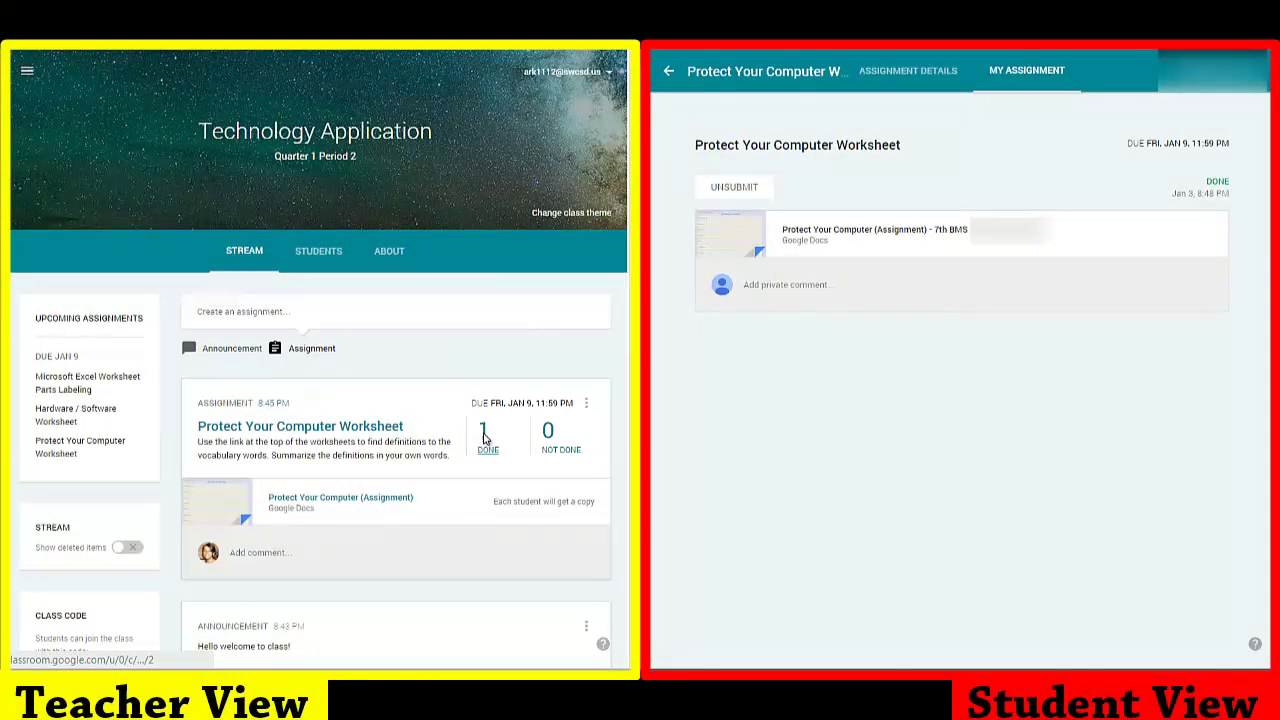
Step: Open the done submissions for Protect Your Computer Worksheet in the teacher view and open the student's submitted document
click(484, 440)
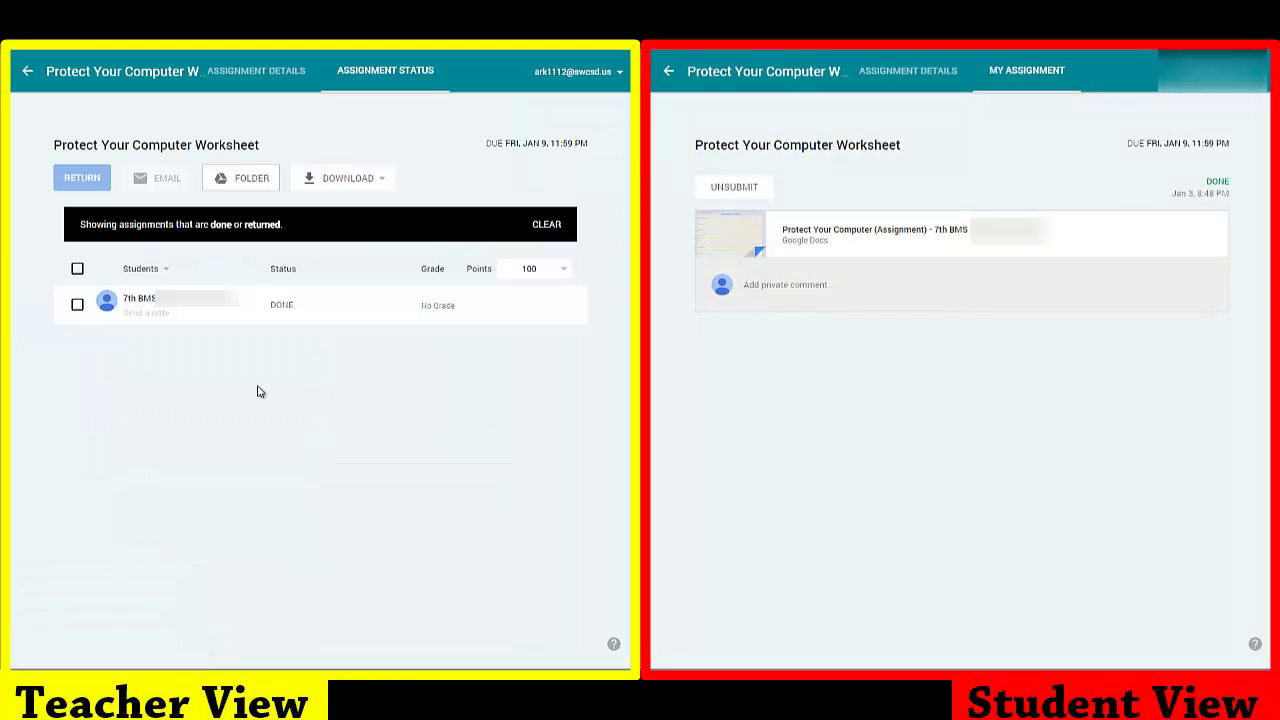
click(186, 305)
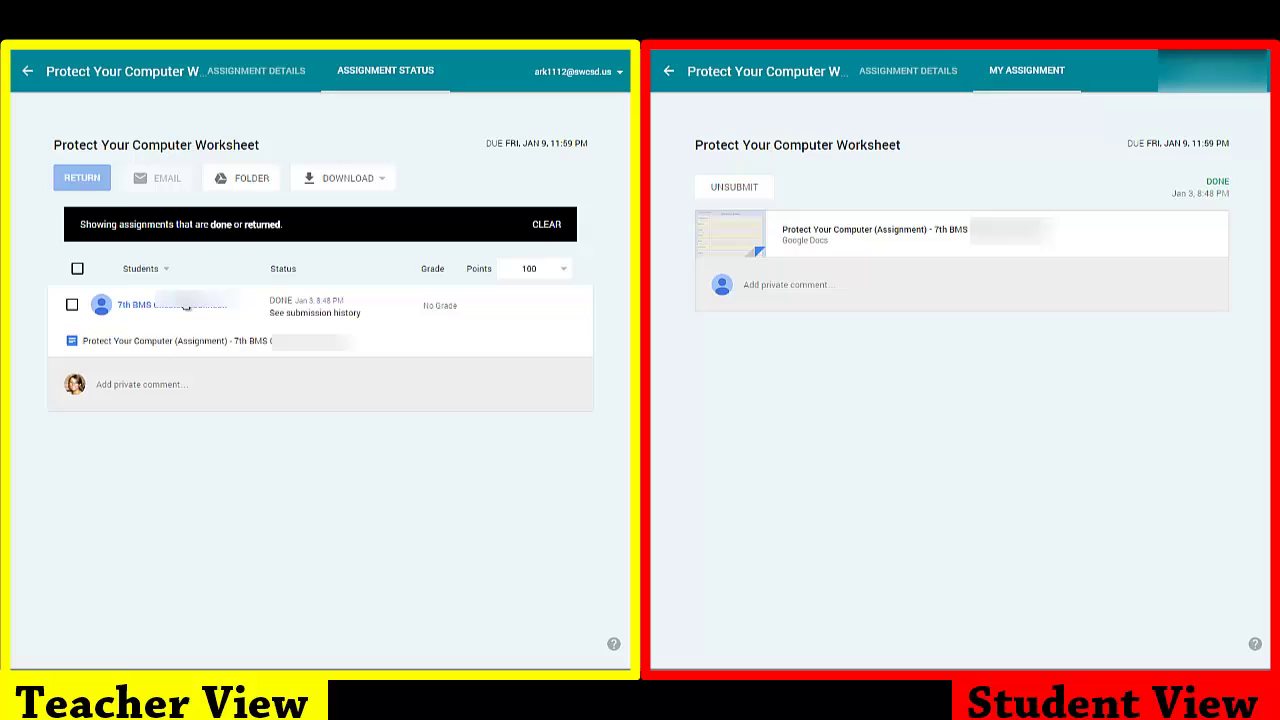
click(182, 345)
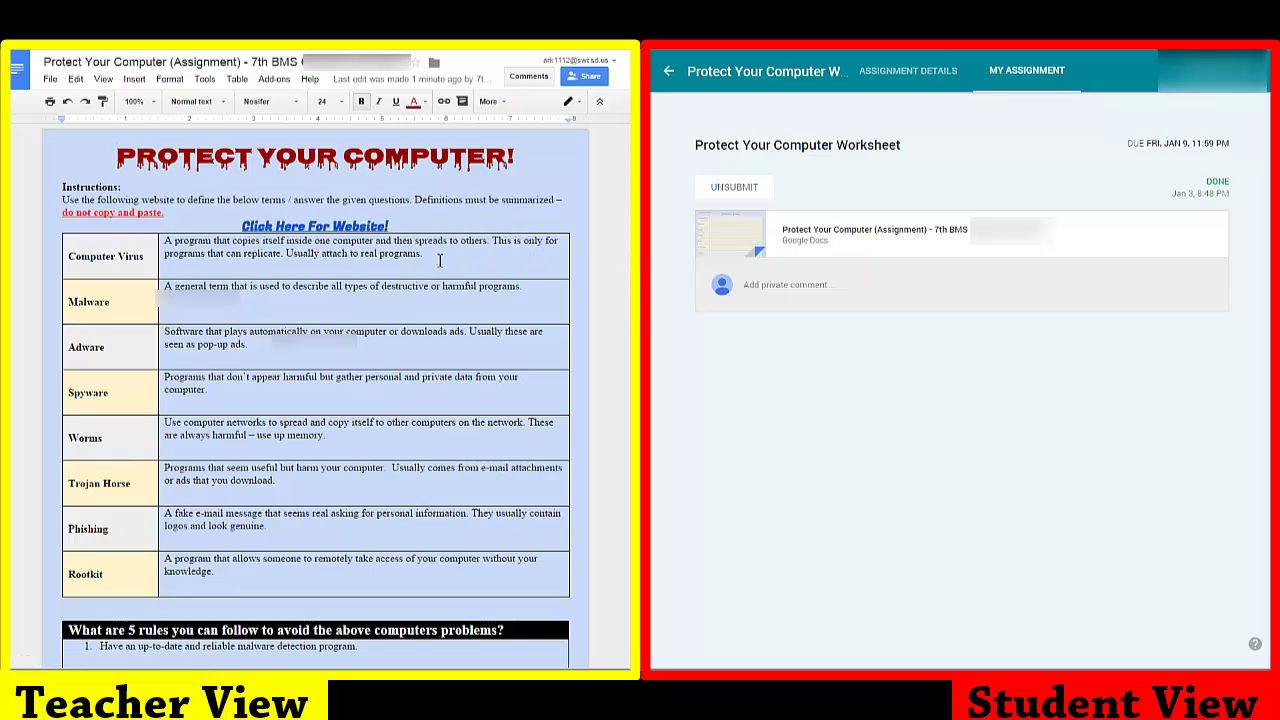
Step: Add a comment to the student's Computer Virus definition in the submitted document and close the document
drag(428, 254, 203, 231)
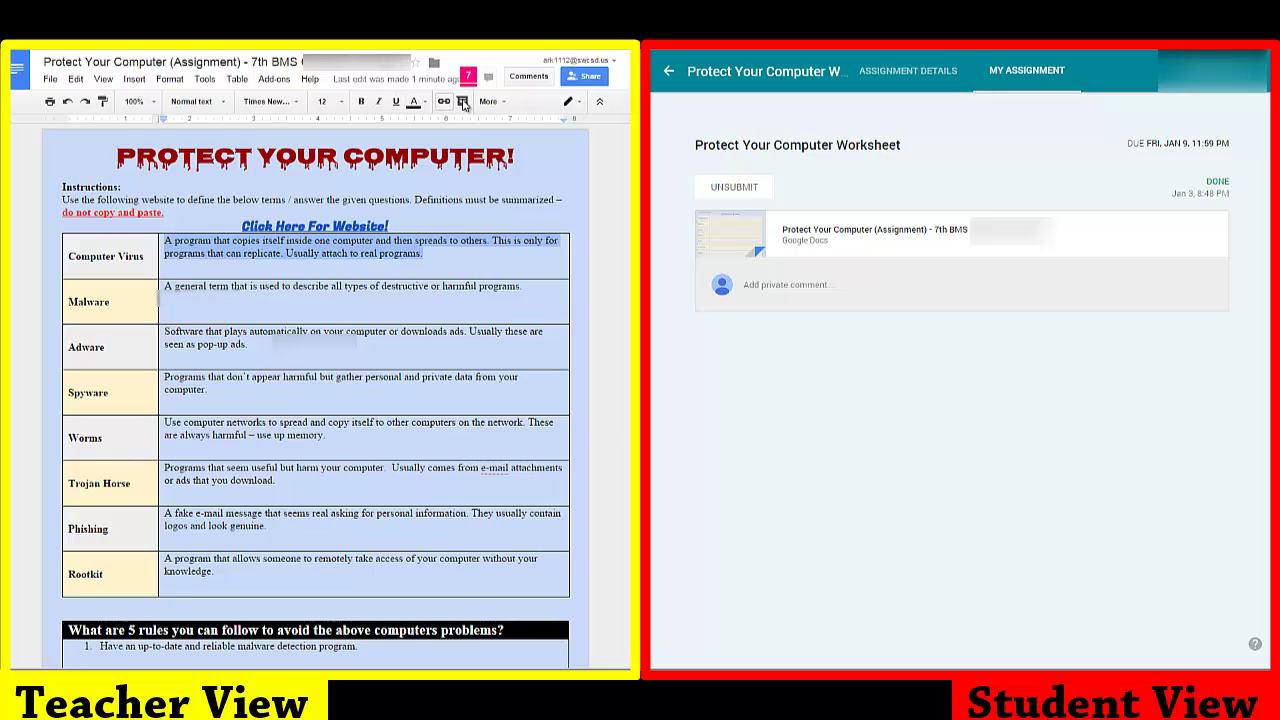
click(462, 101)
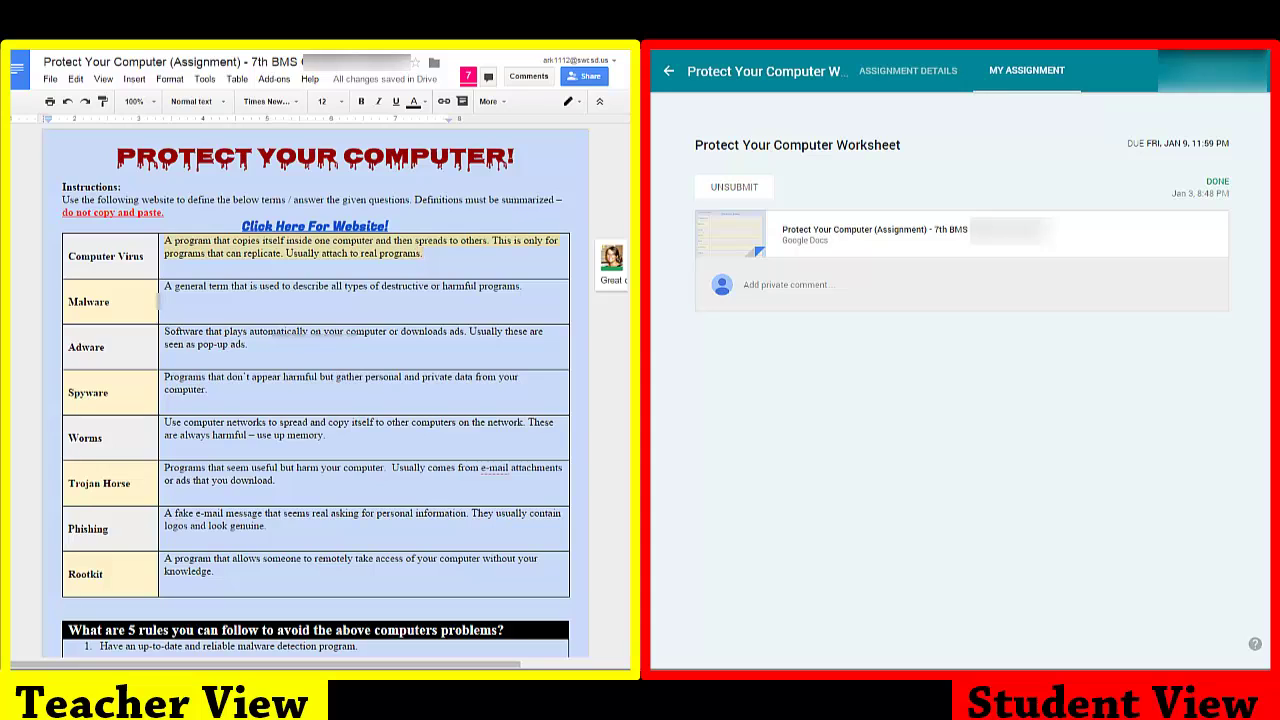
key(ctrl+w)
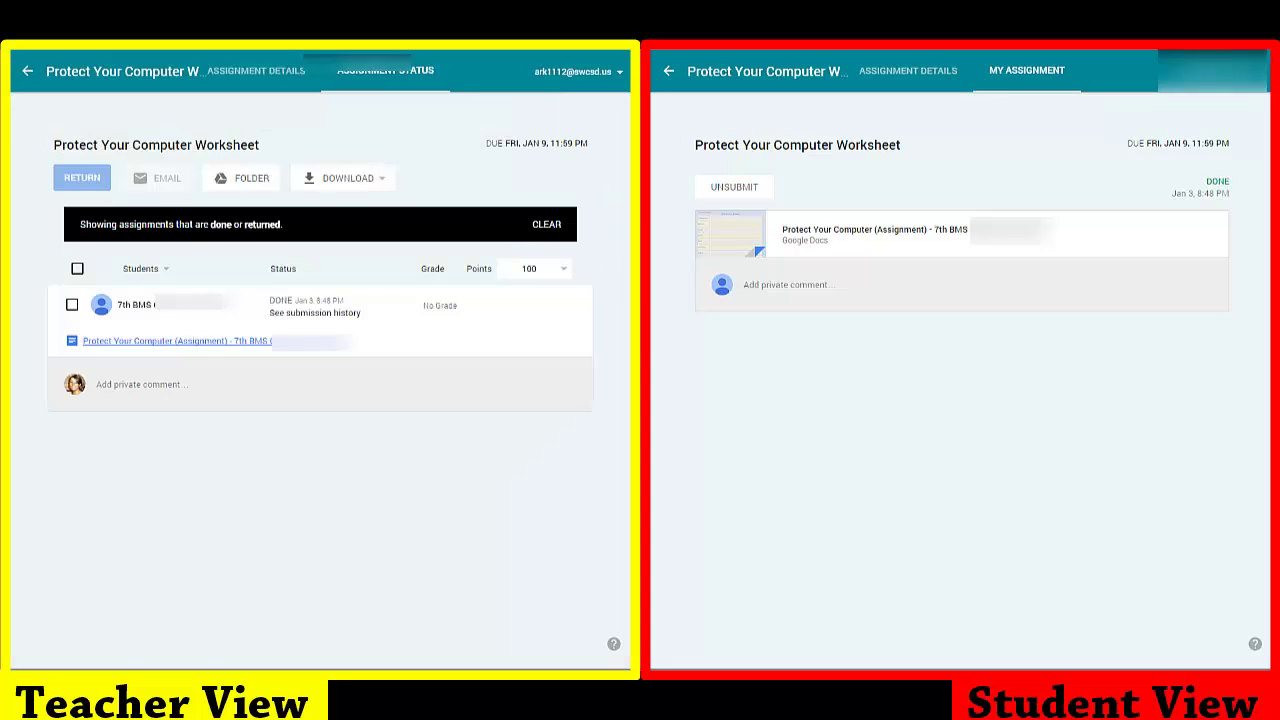
Step: Change the worksheet's point value to 10, confirm the update, and grade the student's submission 10 out of 10
click(541, 270)
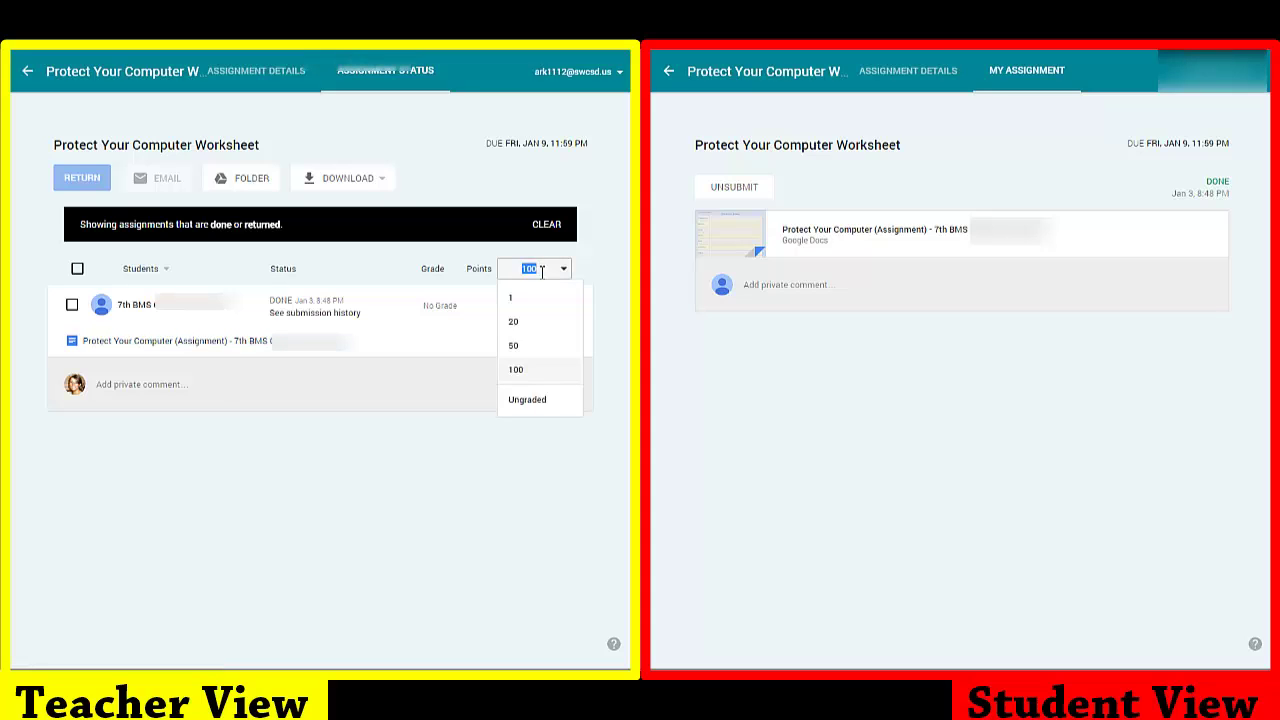
text(10)
key(Return)
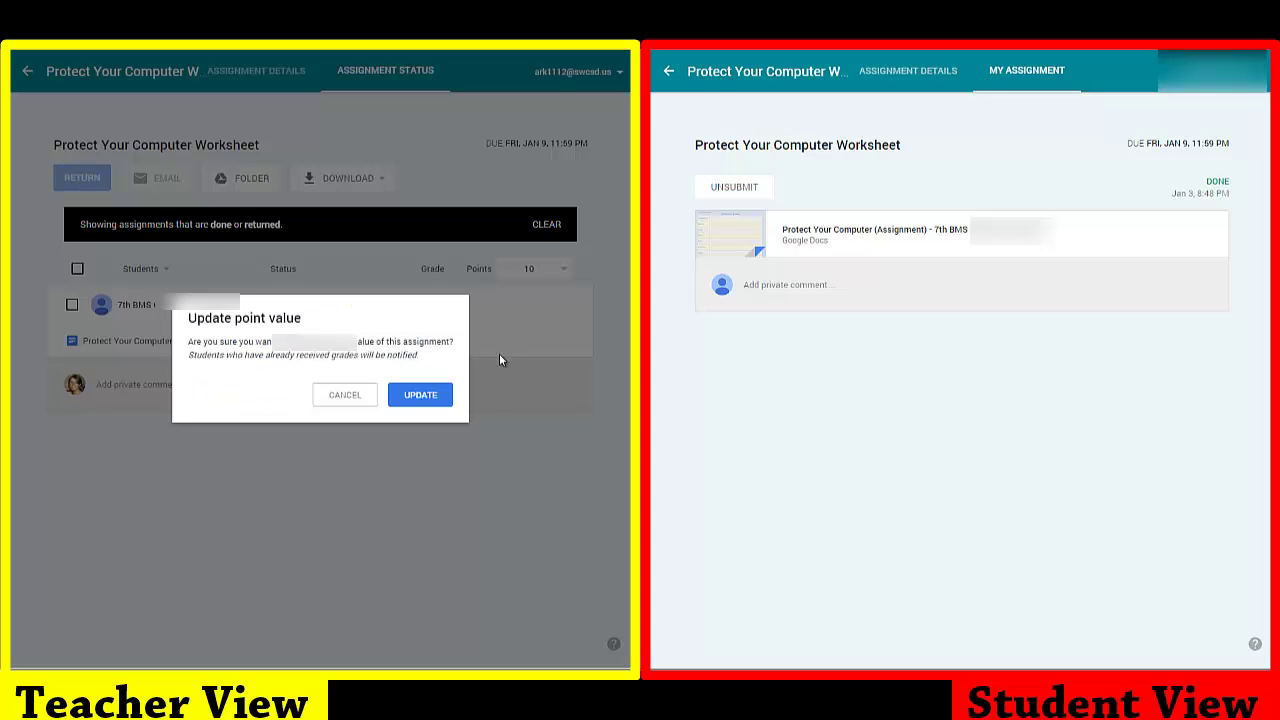
click(446, 403)
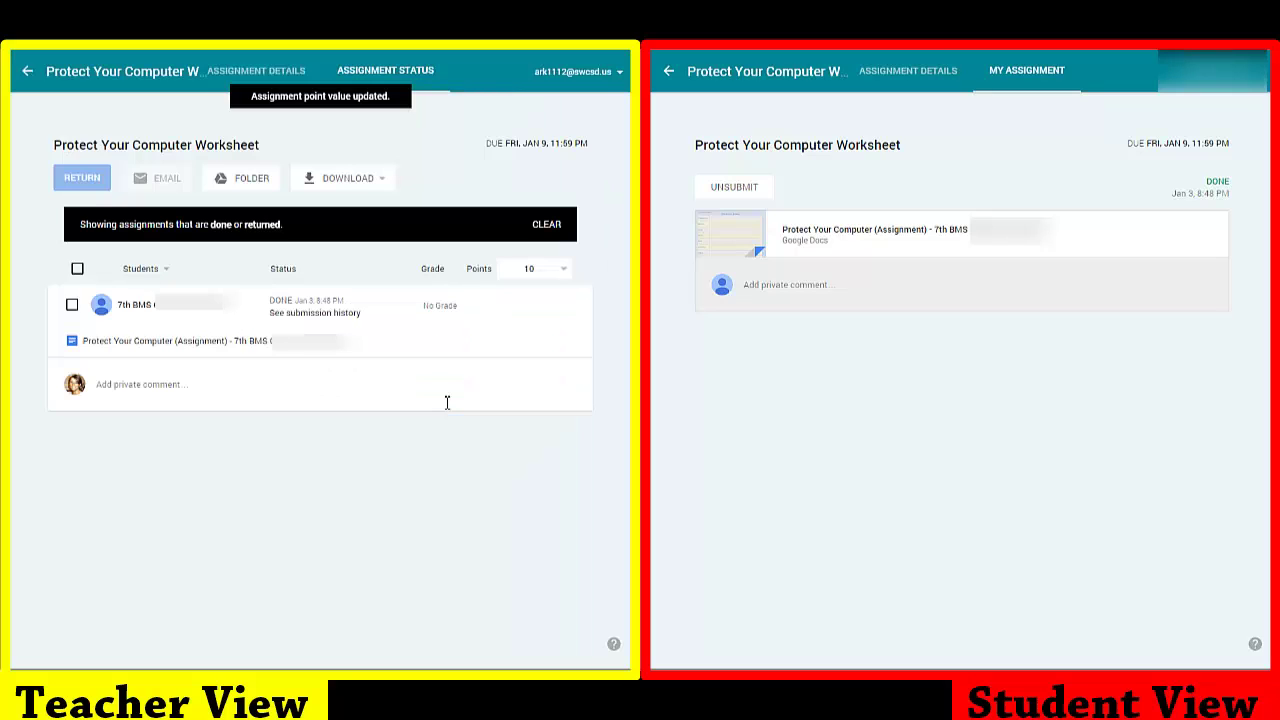
click(443, 306)
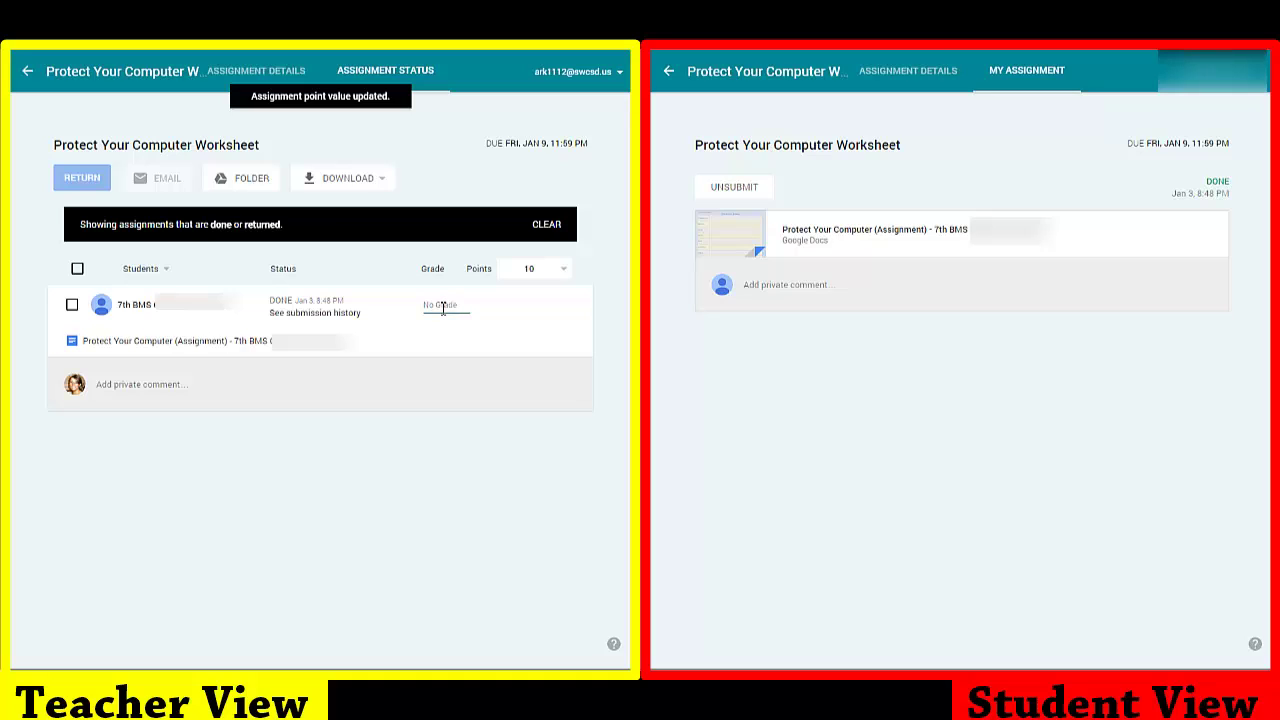
text(10)
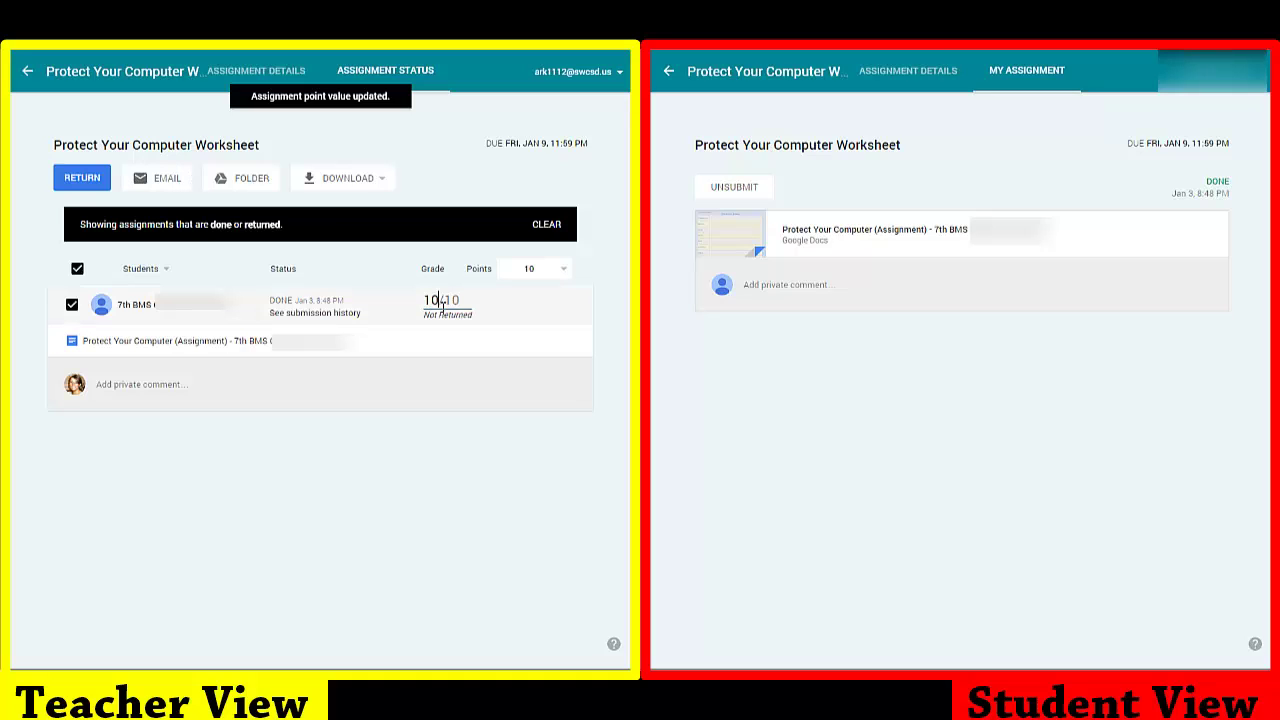
Step: Post the private comment "You did a great job on this assignment!" and return the graded worksheet to the student without a note
click(221, 386)
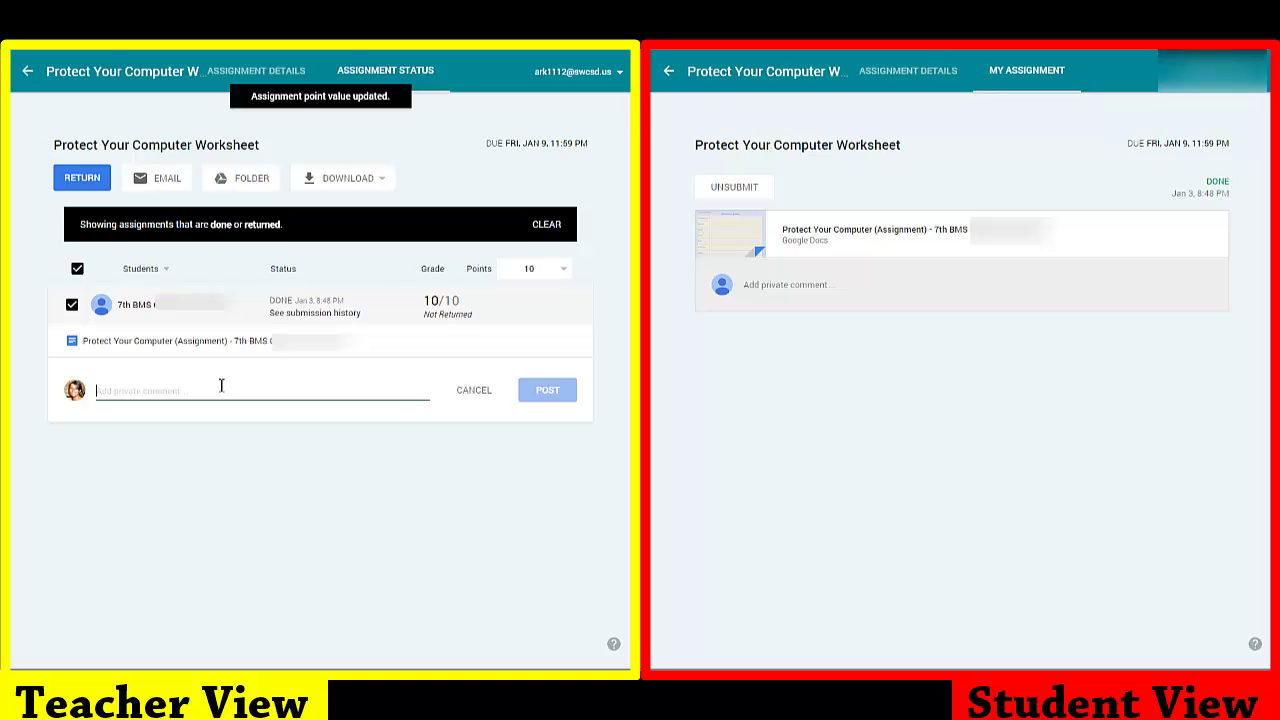
text(You did a great )
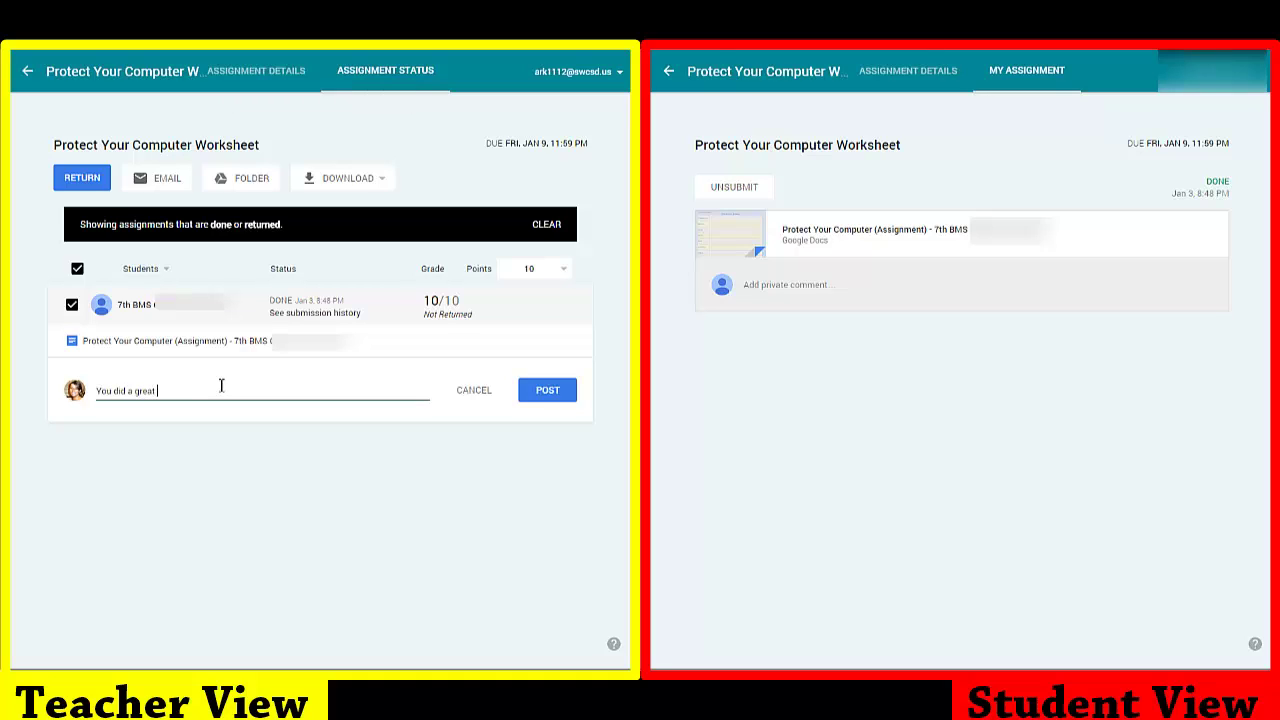
text(job on this assignment!)
click(533, 394)
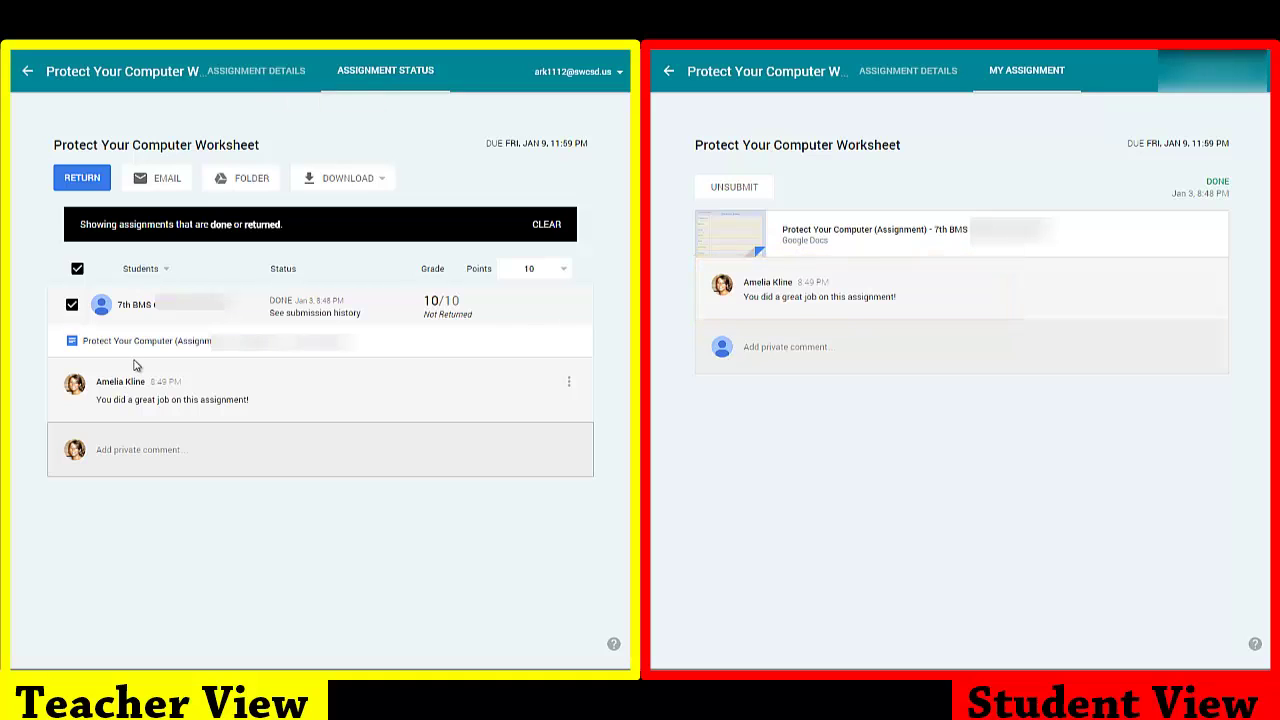
click(70, 189)
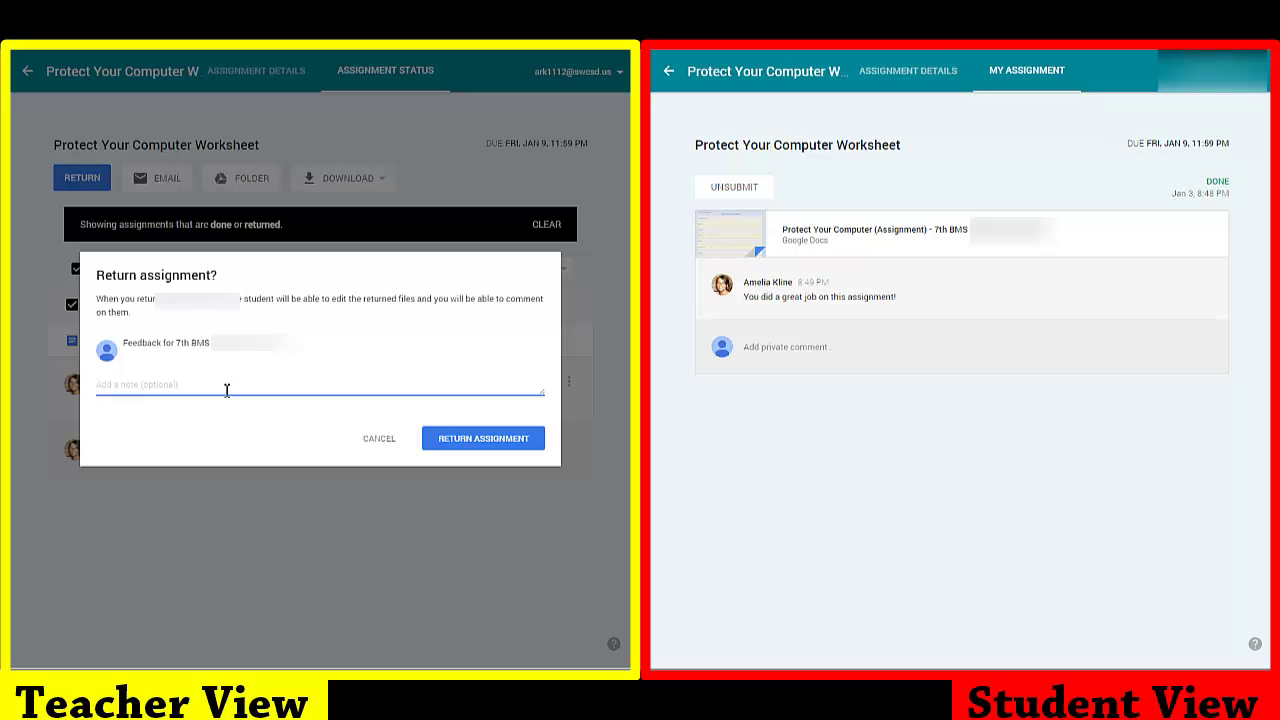
click(515, 447)
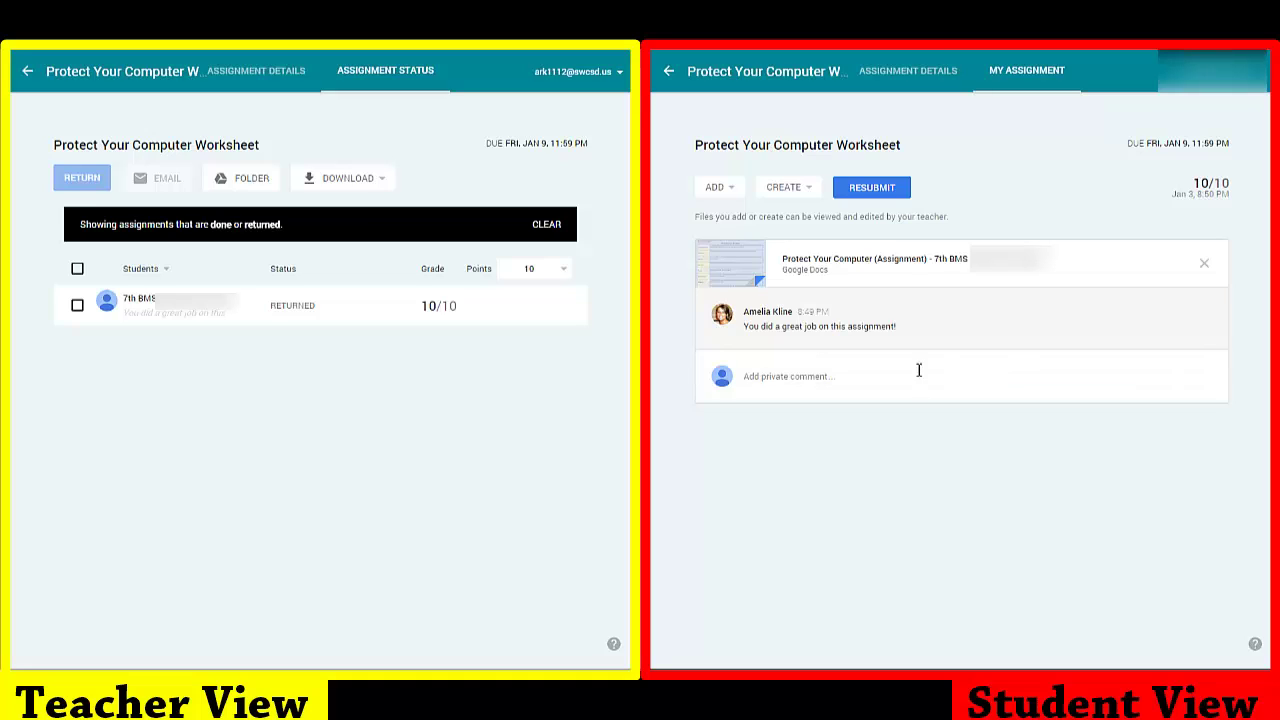
Step: In the student view, check the returned worksheet document and resubmit the assignment without a private note
click(903, 260)
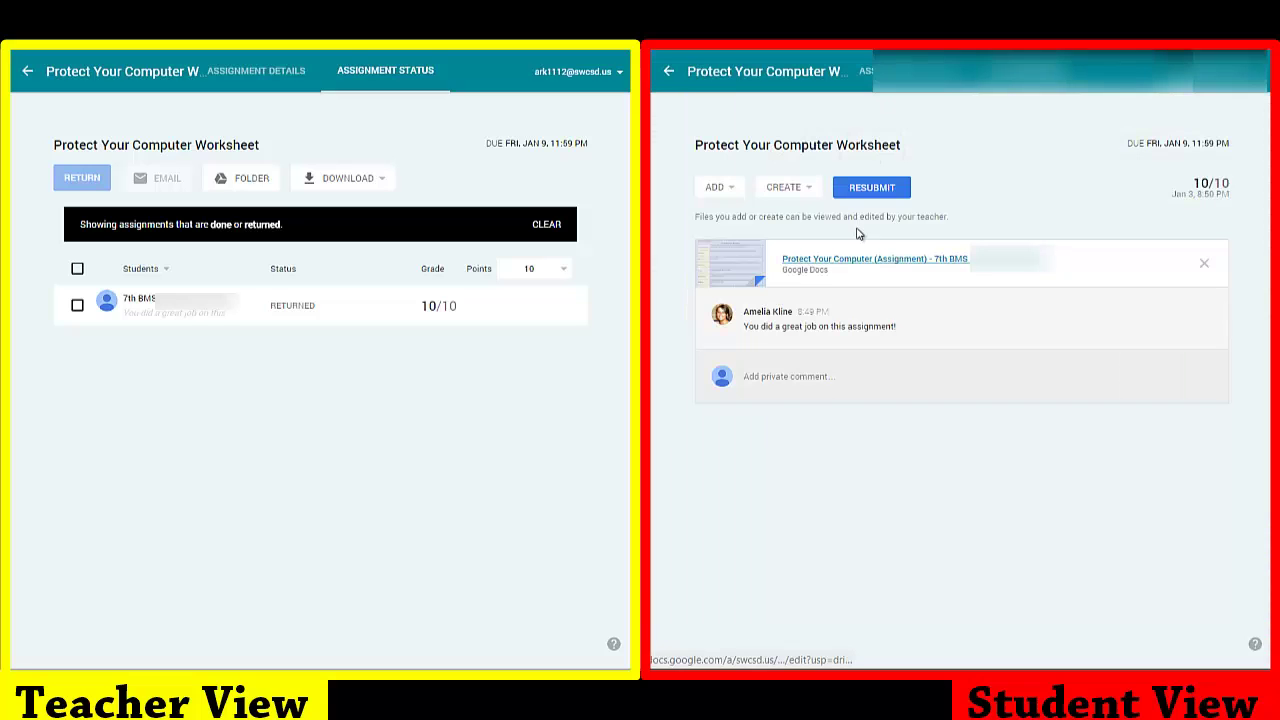
click(894, 190)
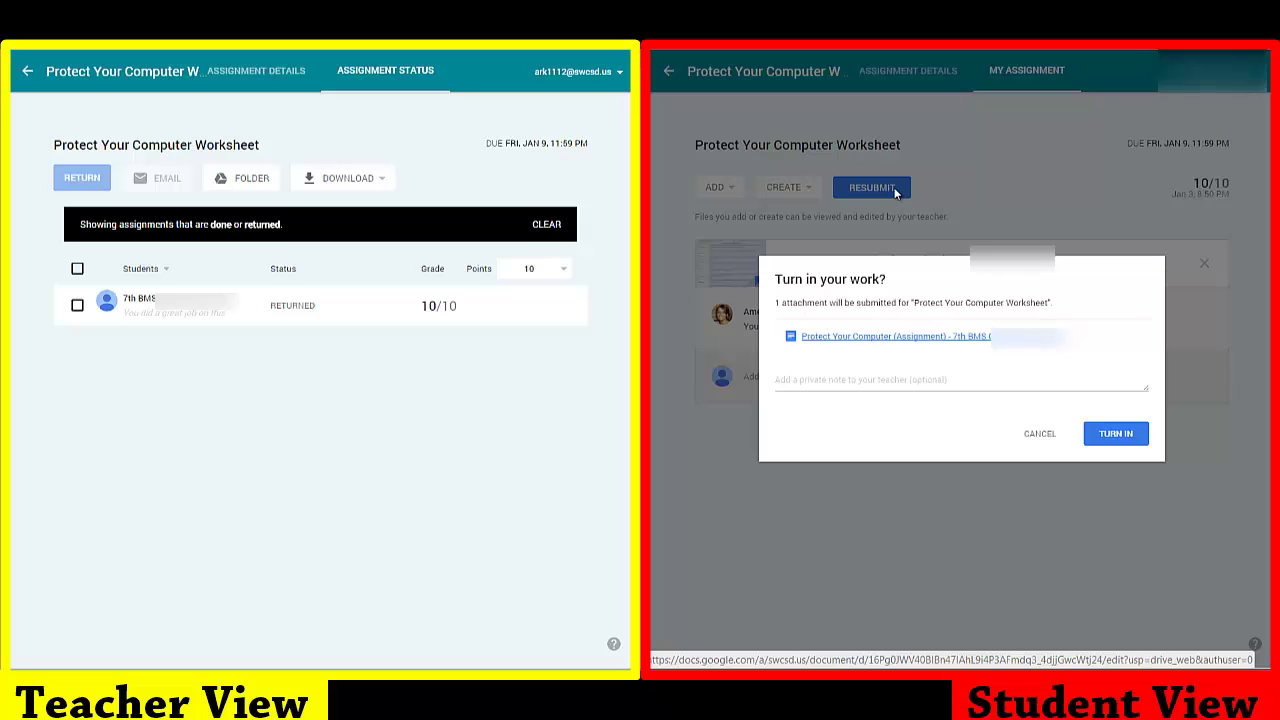
click(1136, 442)
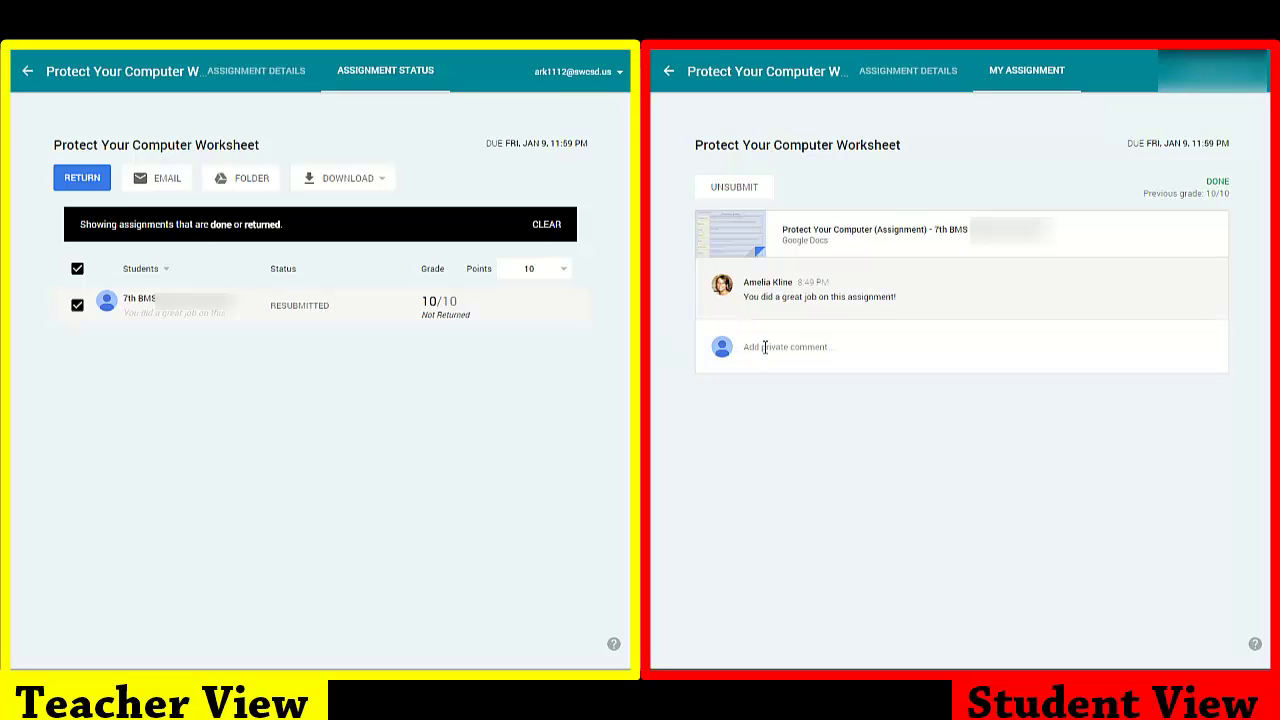
Step: Expand the resubmission for the teacher, post the student's private comment "Thank you!", and return the worksheet again without a note
click(223, 315)
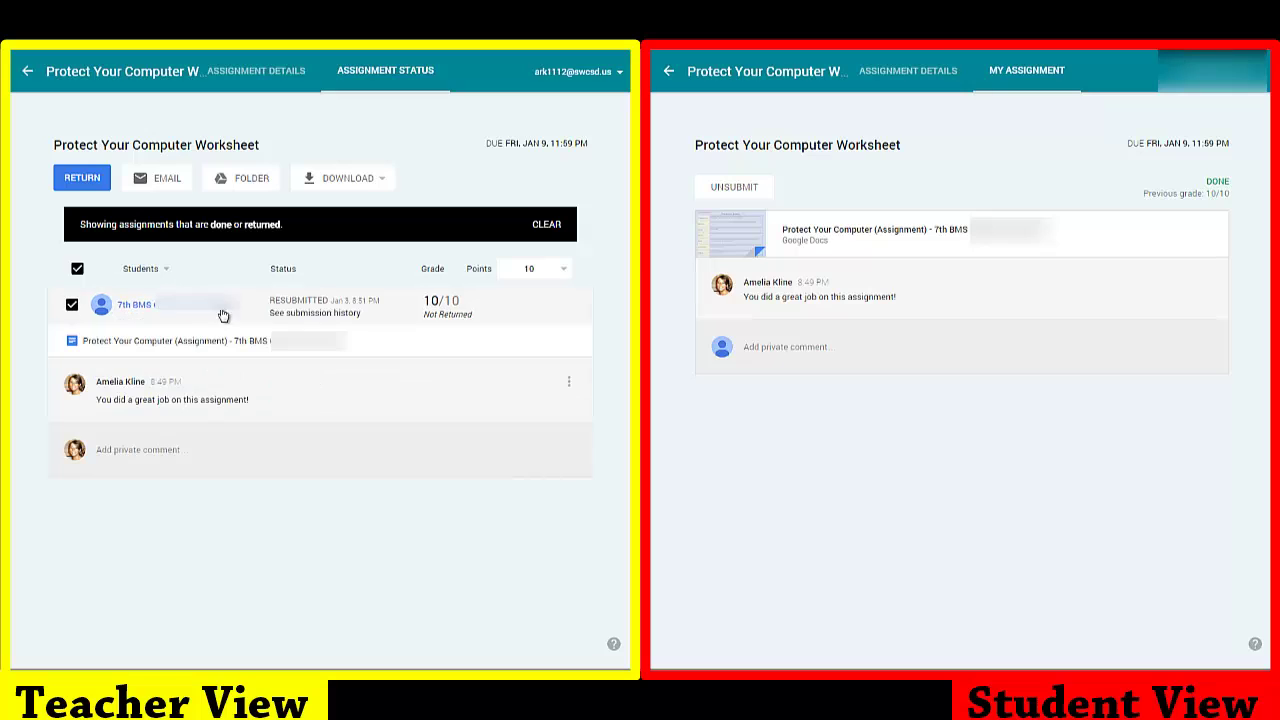
click(828, 346)
text(Thank you!)
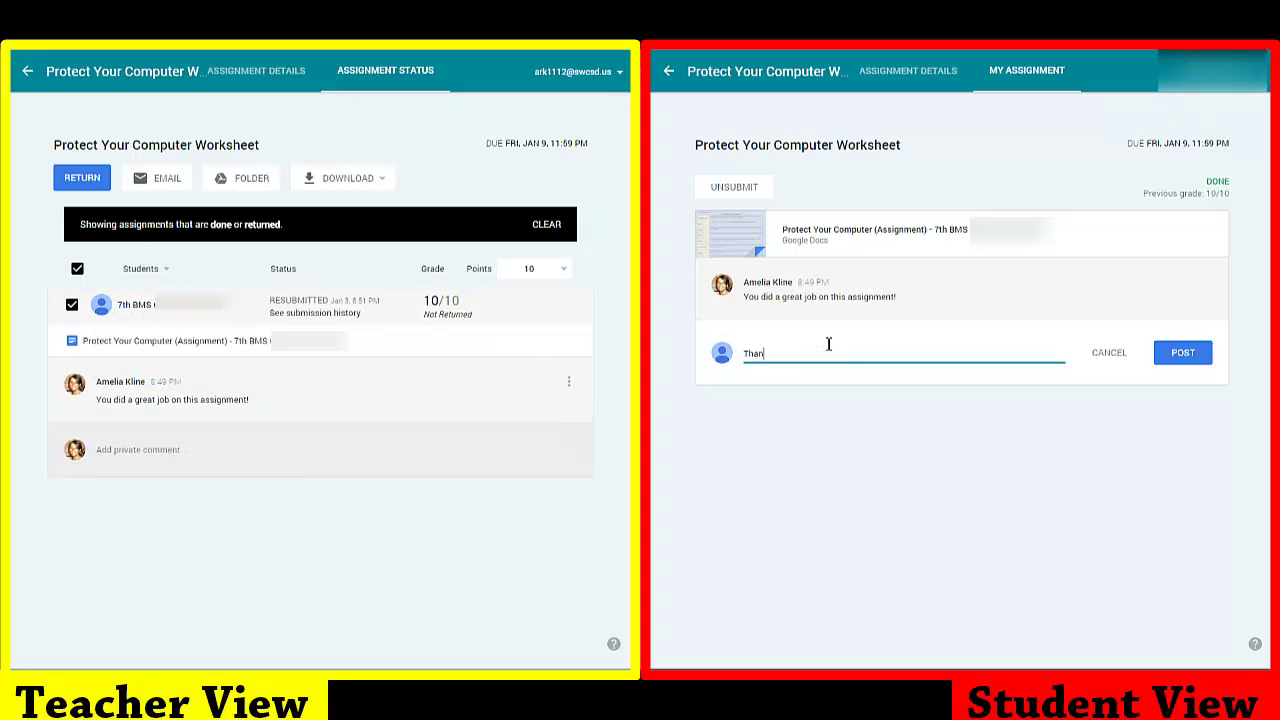
click(1180, 360)
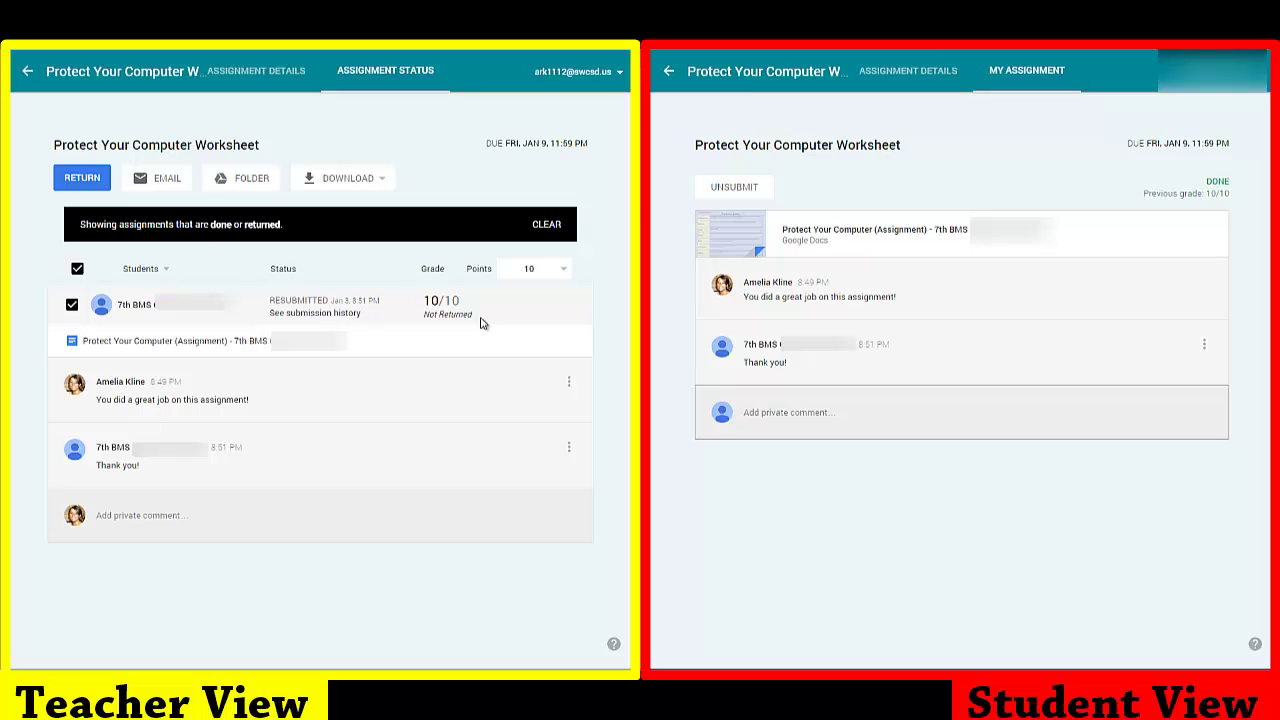
click(84, 180)
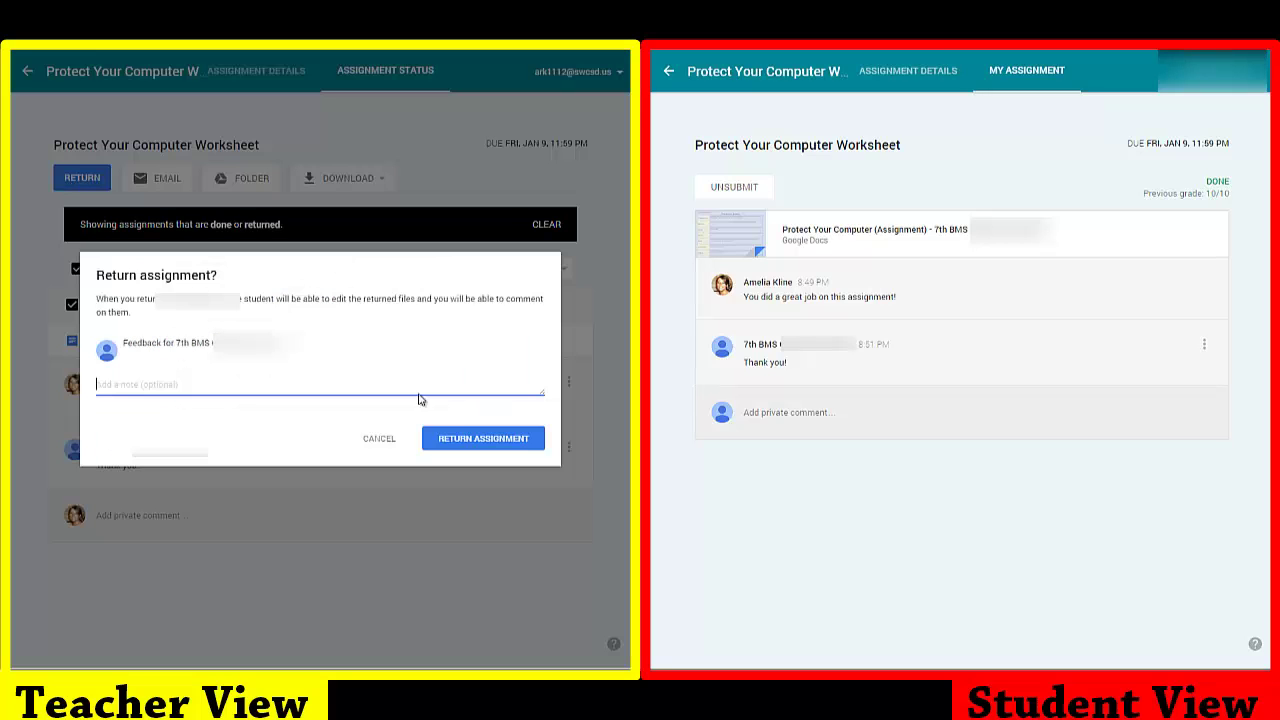
click(530, 446)
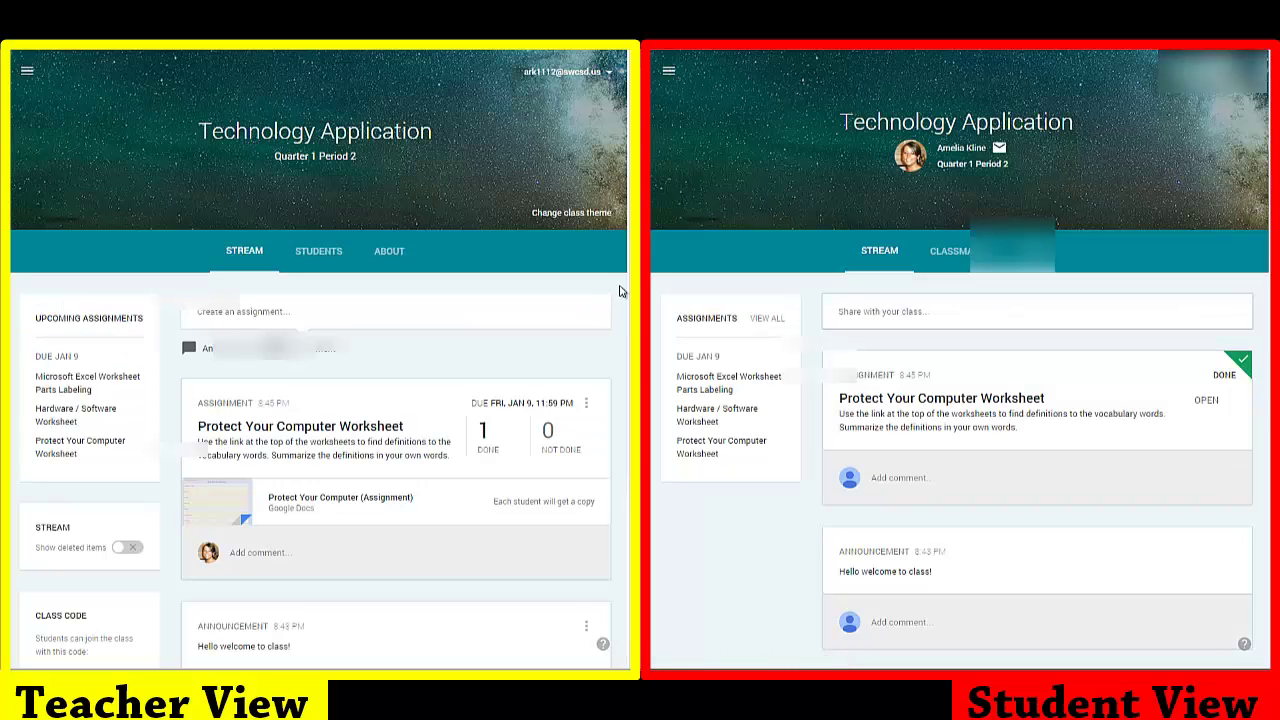
Step: In the teacher's student list, try the permission "Only teacher can post or comment" and settle on "Students can only comment"
scroll(628, 262, down, 2)
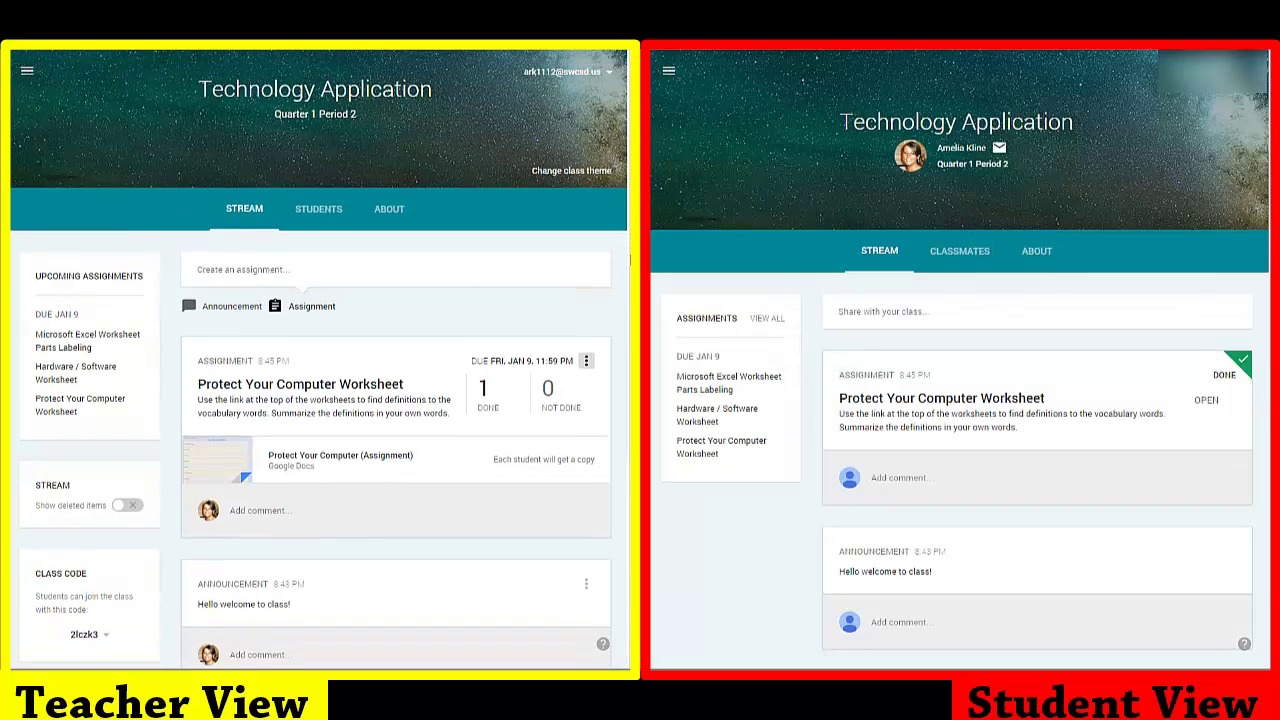
scroll(630, 260, down, 3)
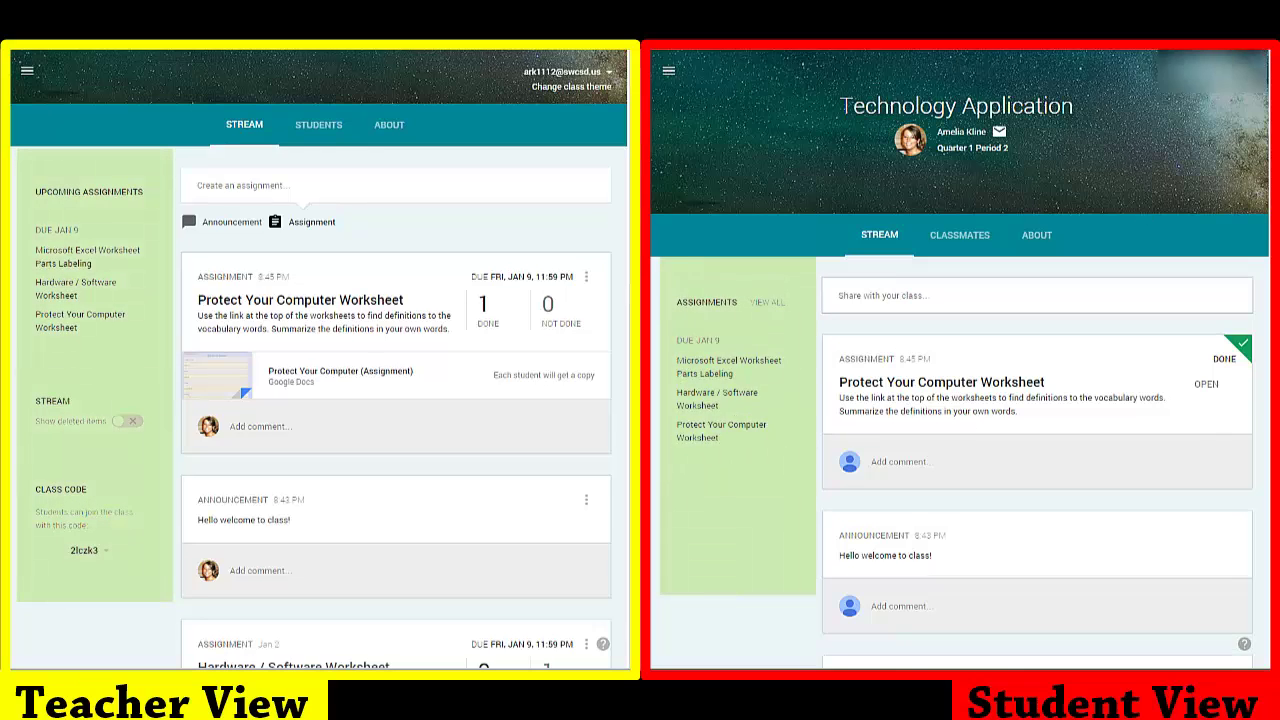
scroll(960, 360, down, 3)
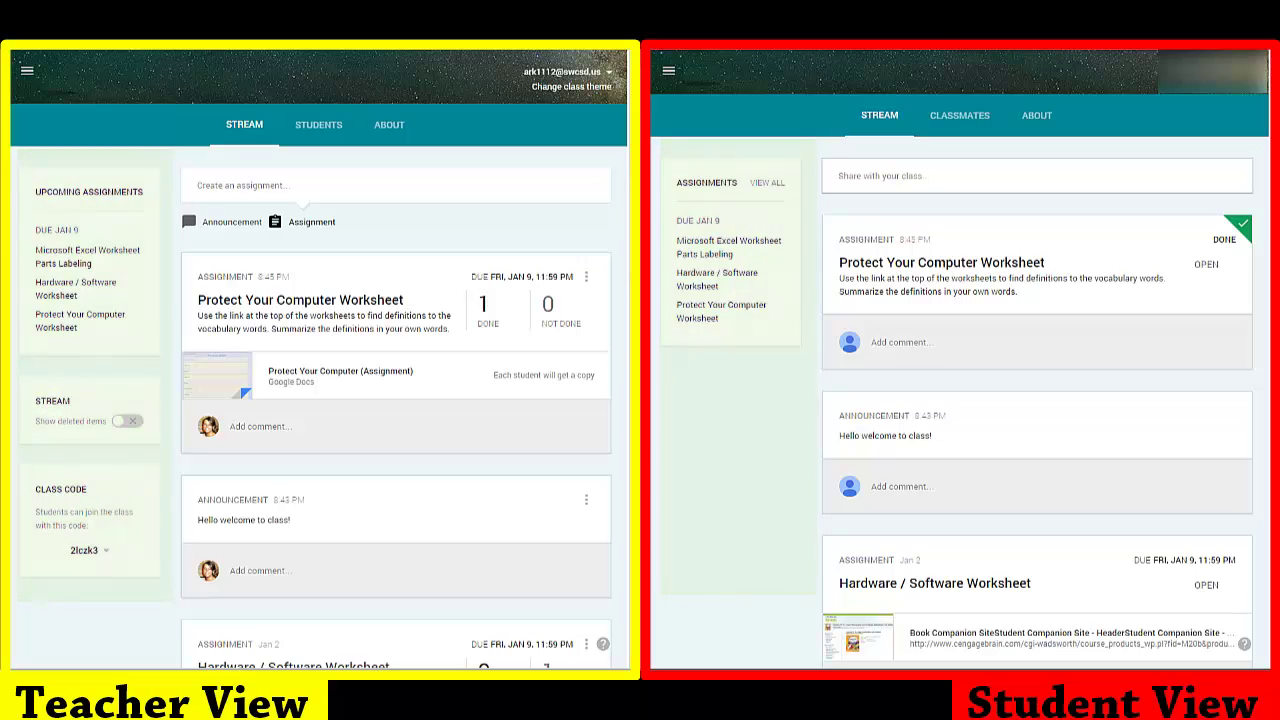
scroll(737, 486, up, 1)
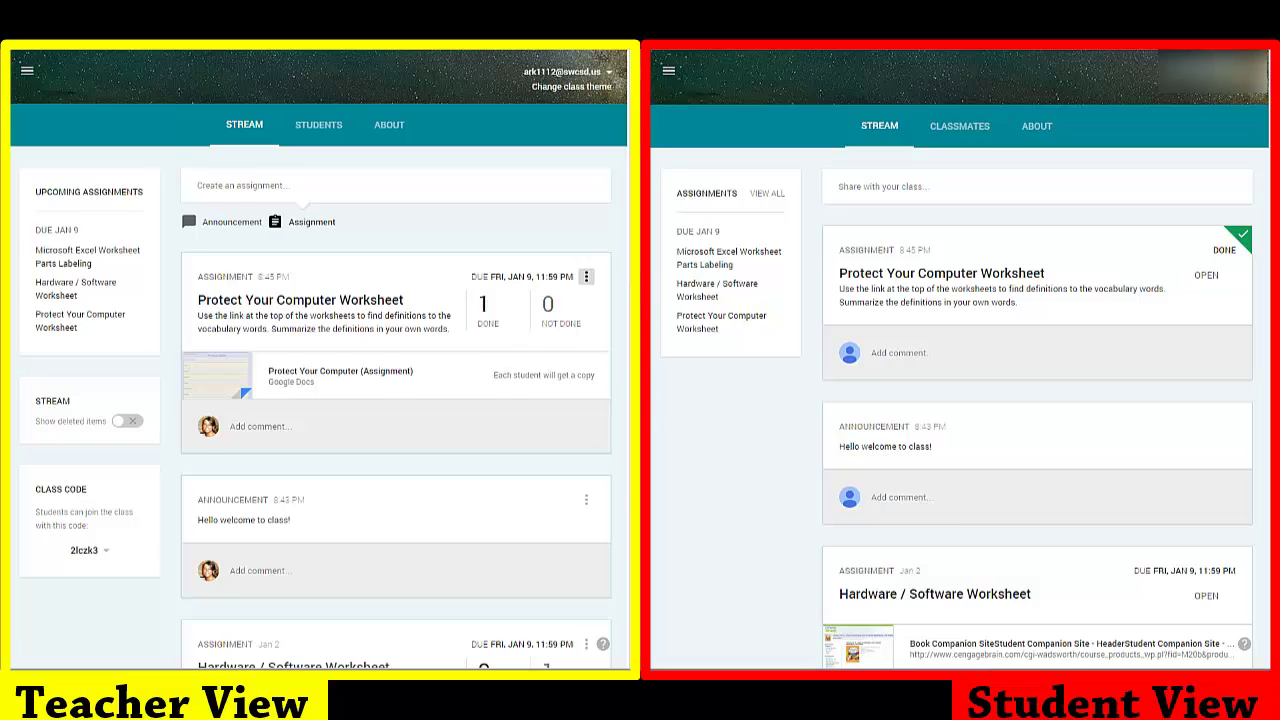
scroll(319, 358, up, 2)
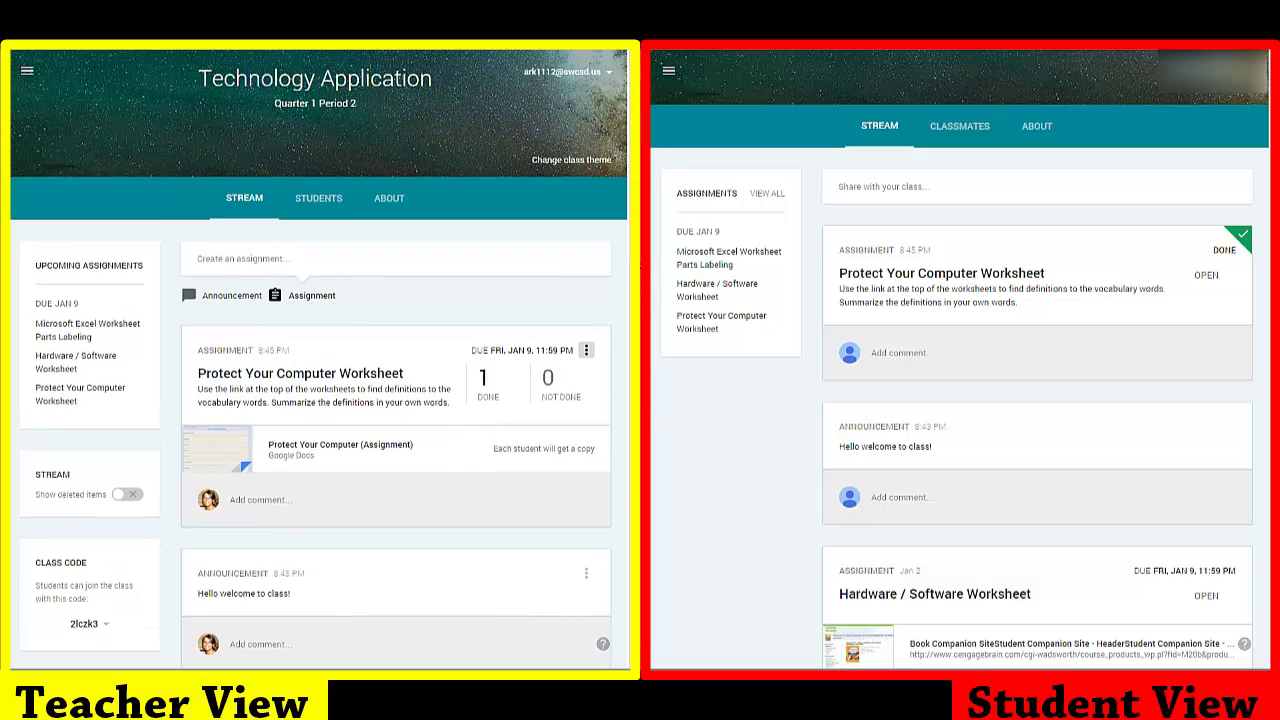
click(316, 202)
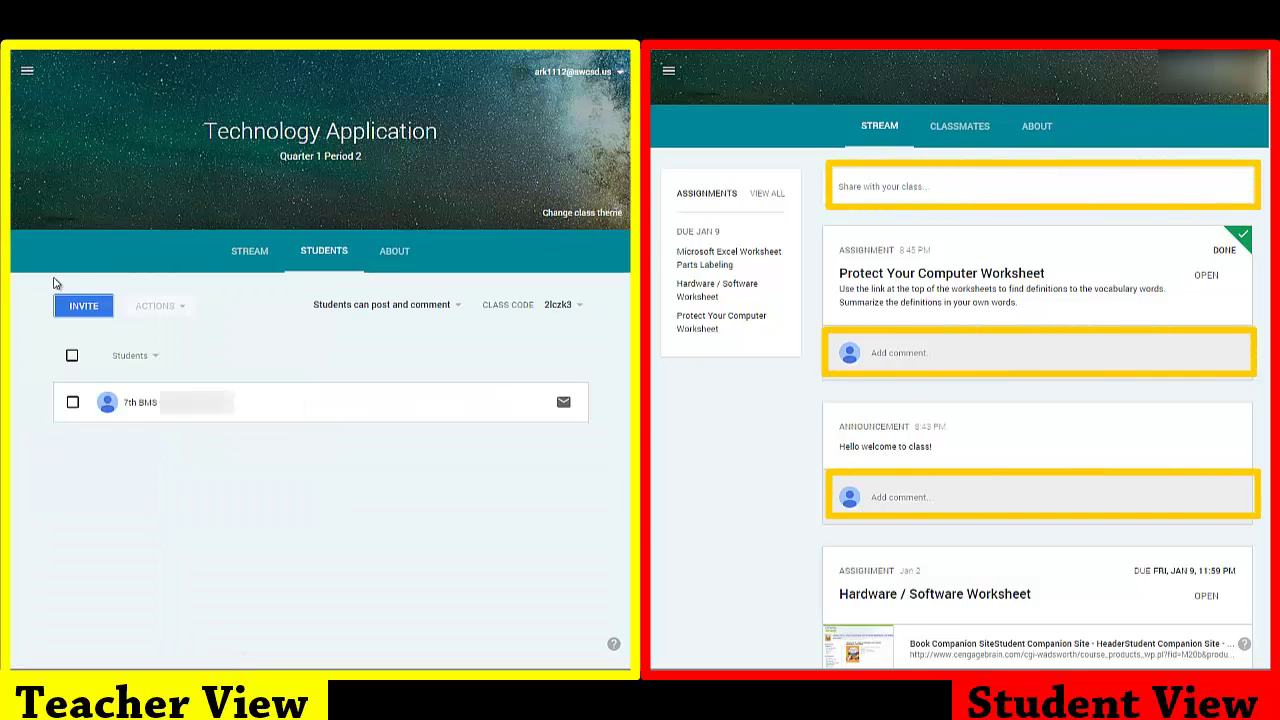
click(459, 307)
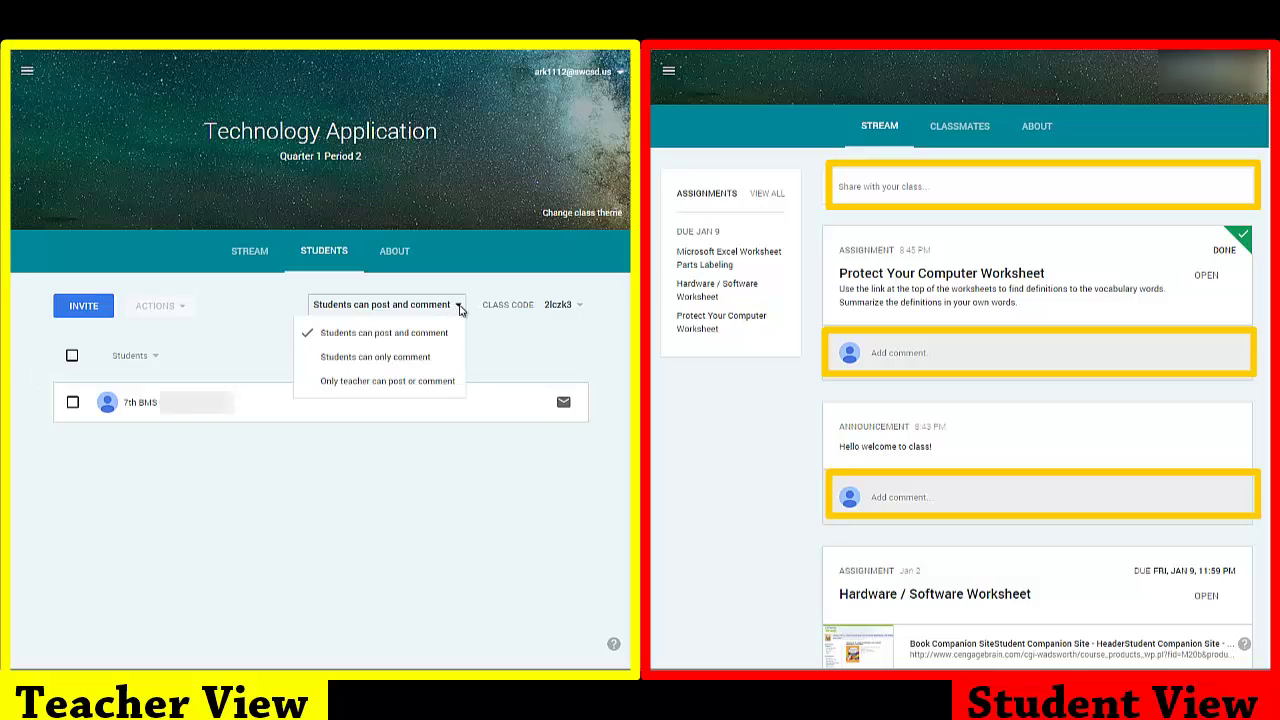
click(453, 384)
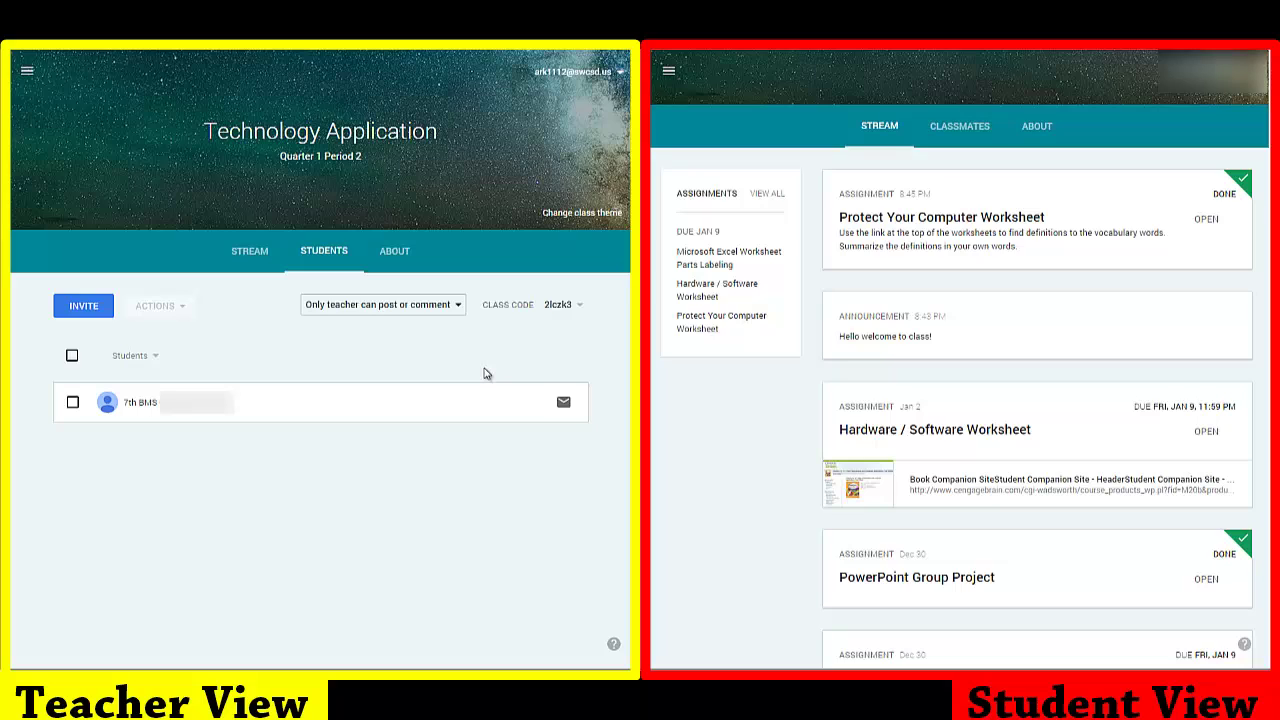
click(458, 305)
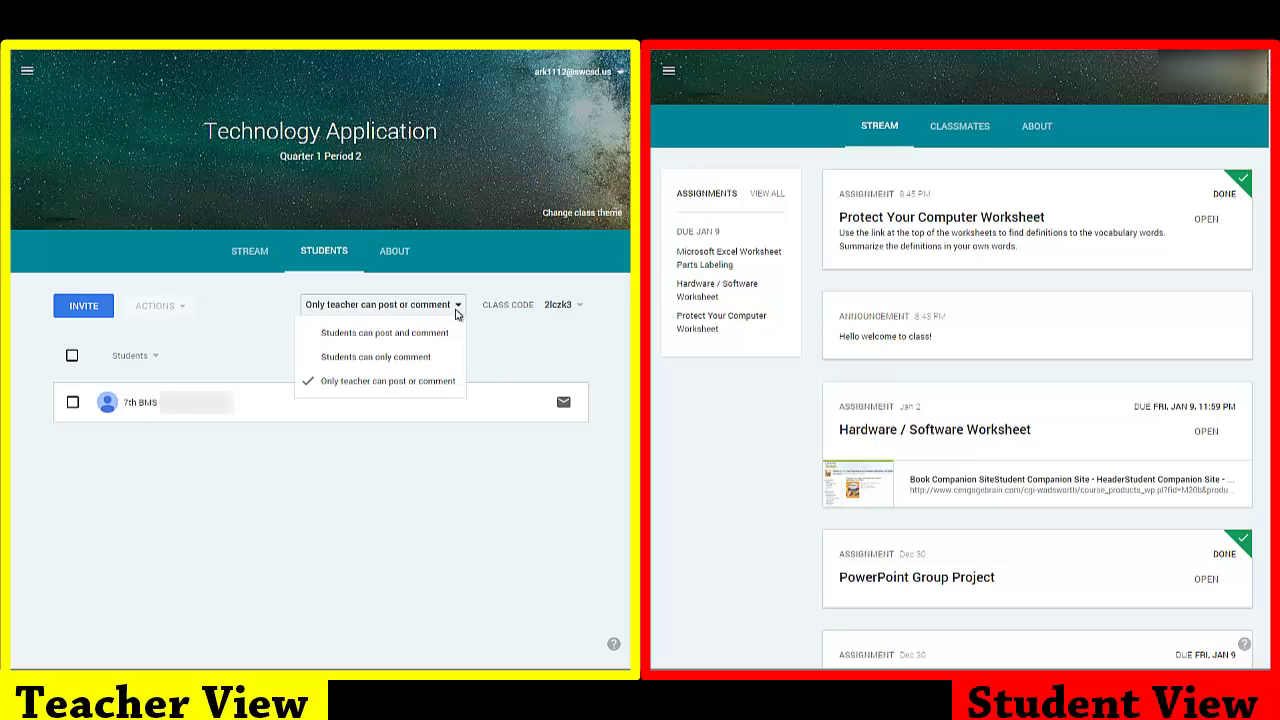
click(445, 360)
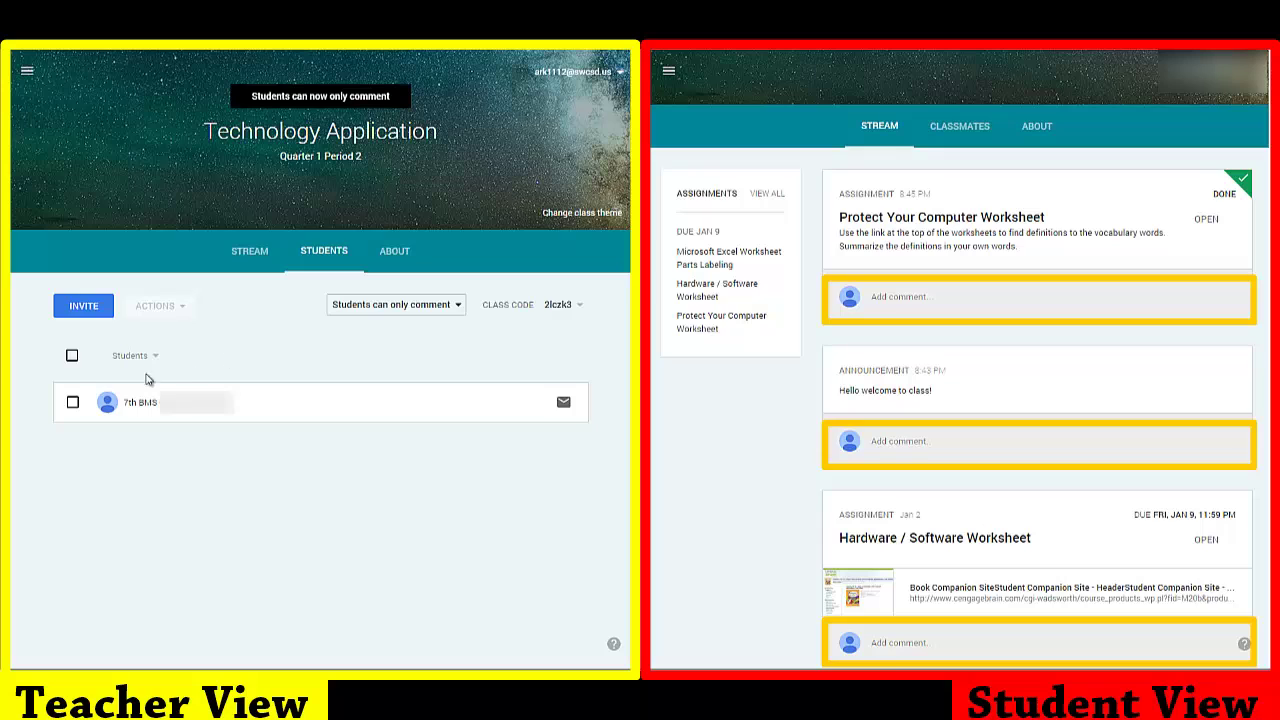
Step: Select the only student in the teacher's class list and mute them from commenting or posting
click(72, 403)
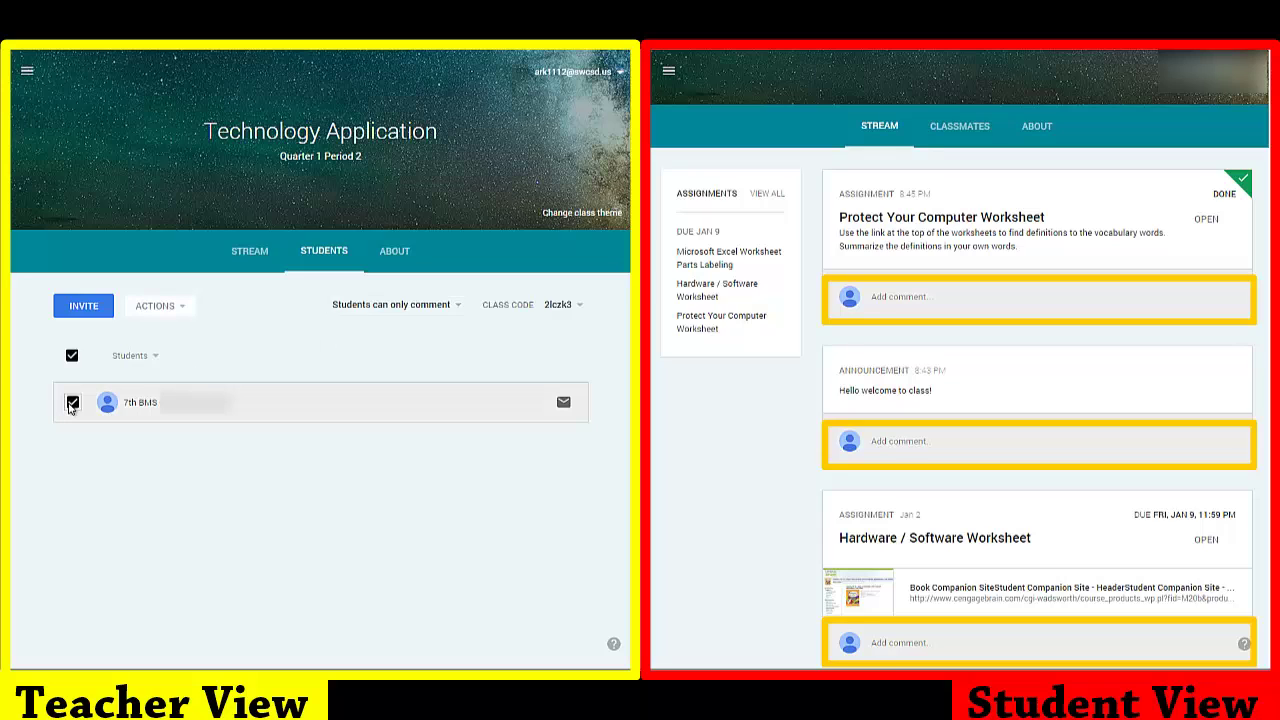
click(155, 306)
click(147, 383)
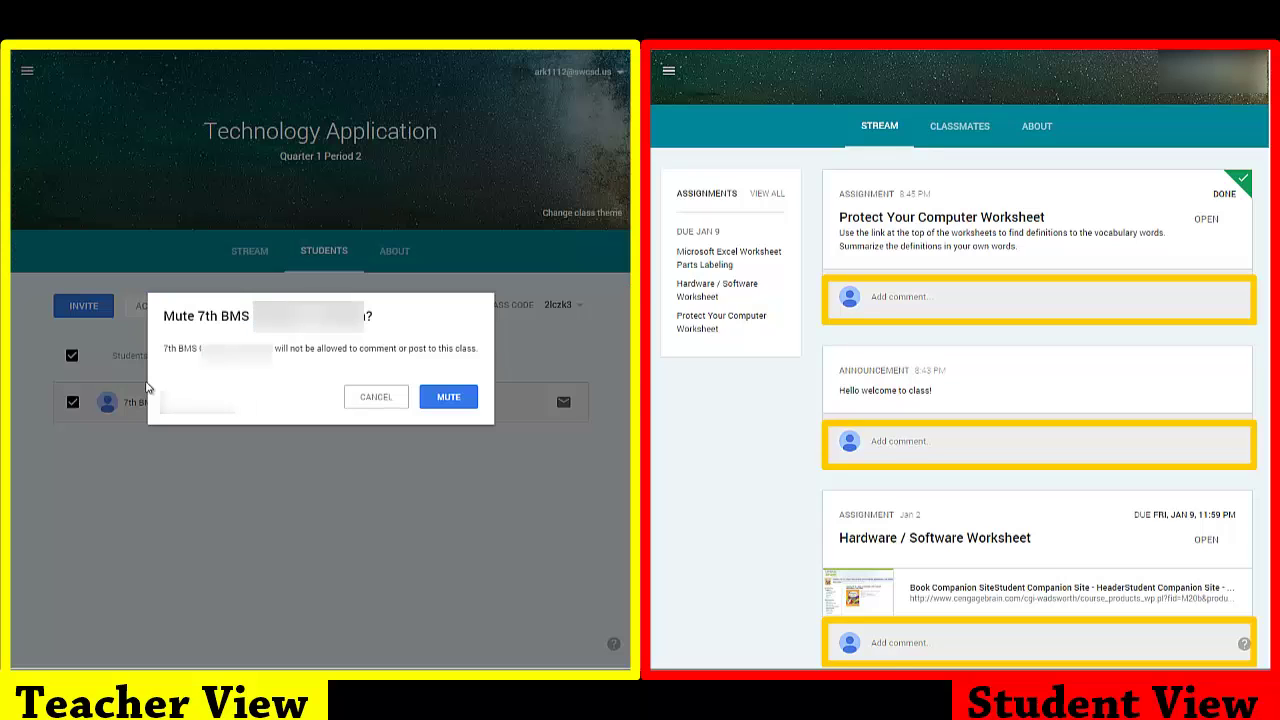
click(468, 401)
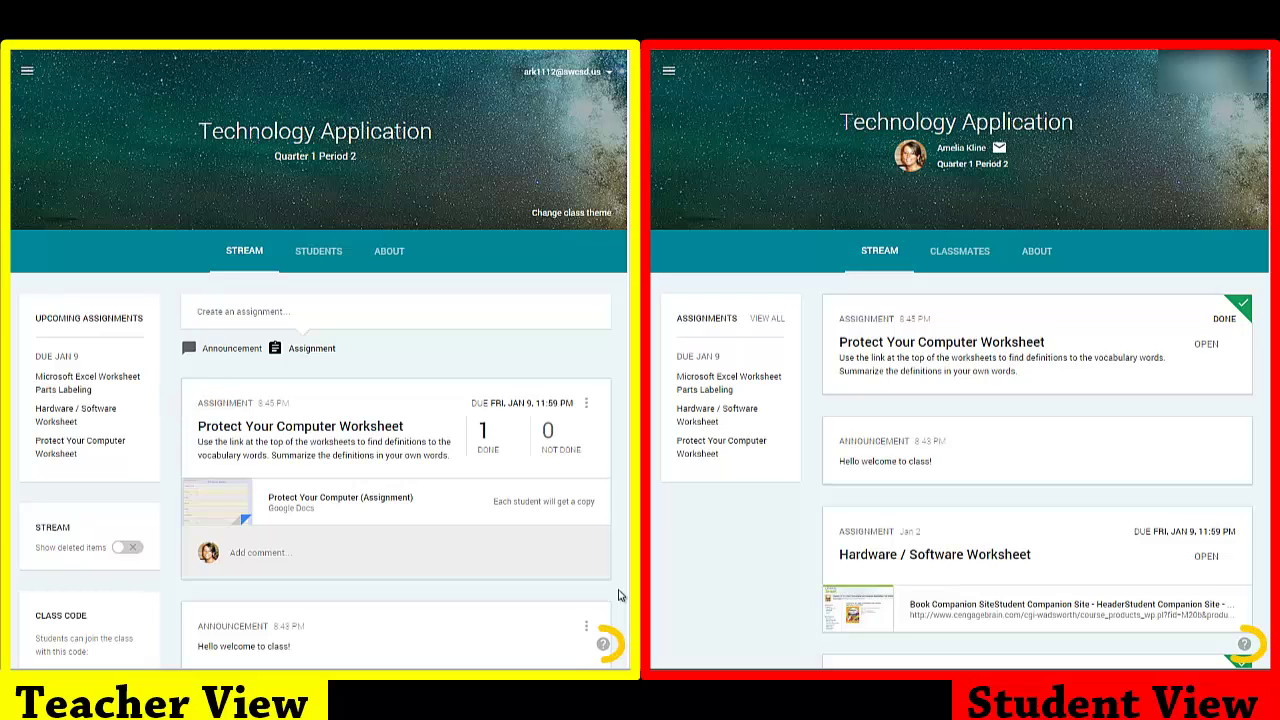
Step: Look through the help options in the teacher and student views, and open and close the student's Google Feedback form
click(605, 646)
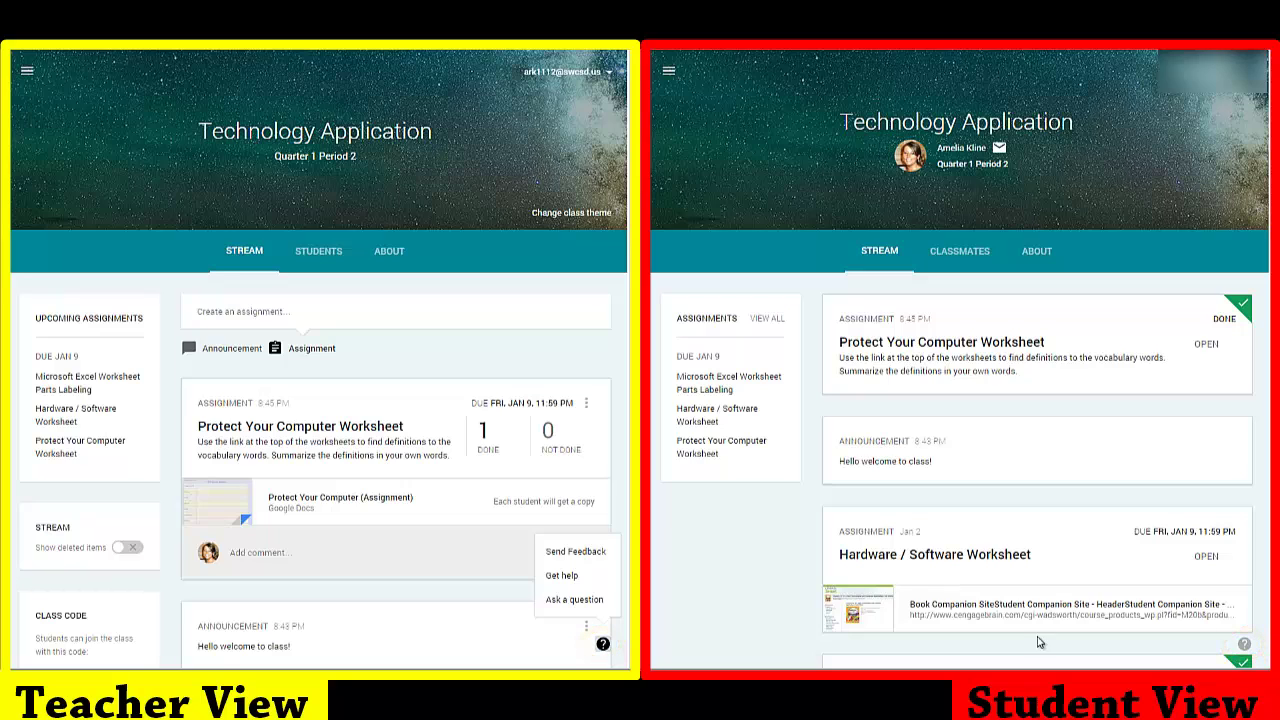
click(1244, 645)
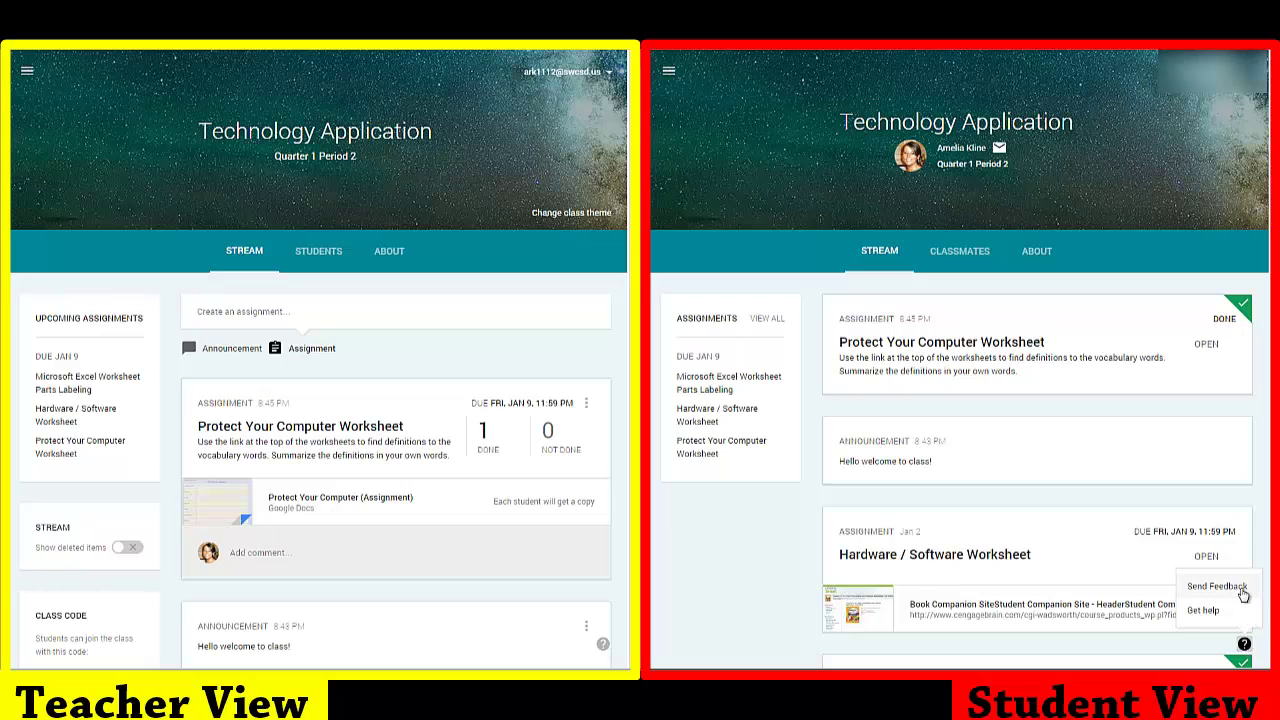
click(1216, 587)
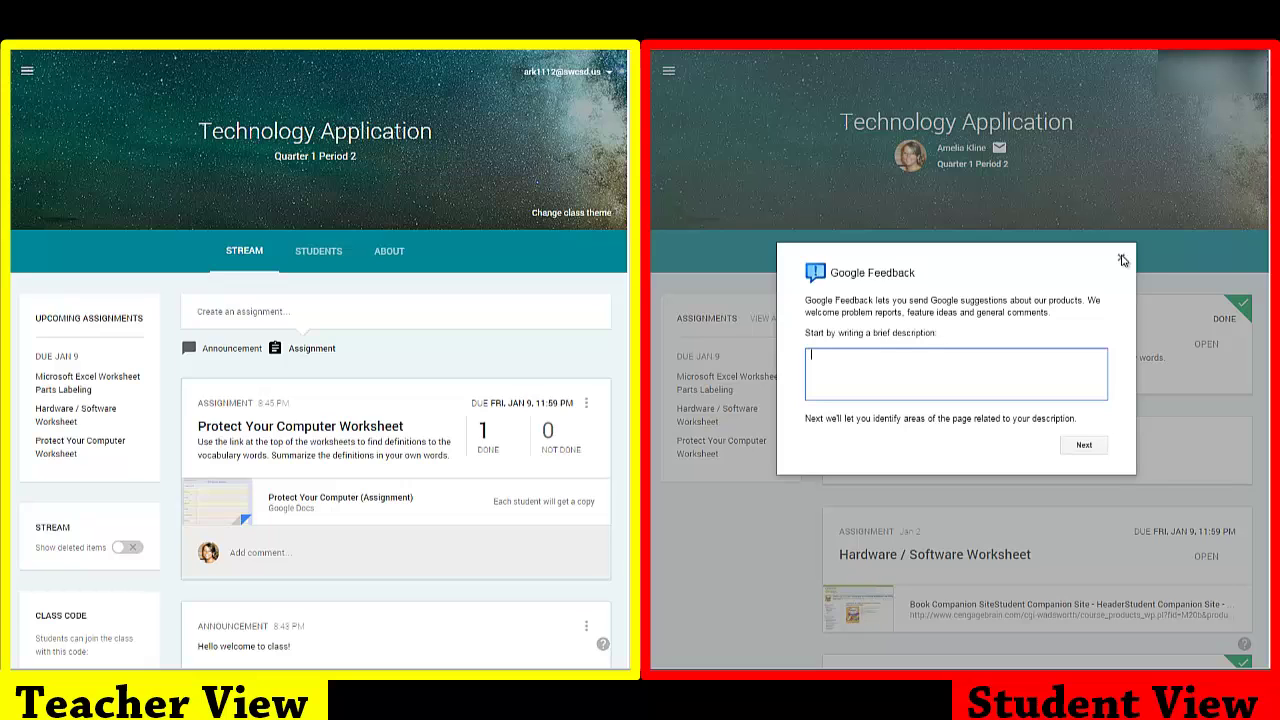
click(1122, 259)
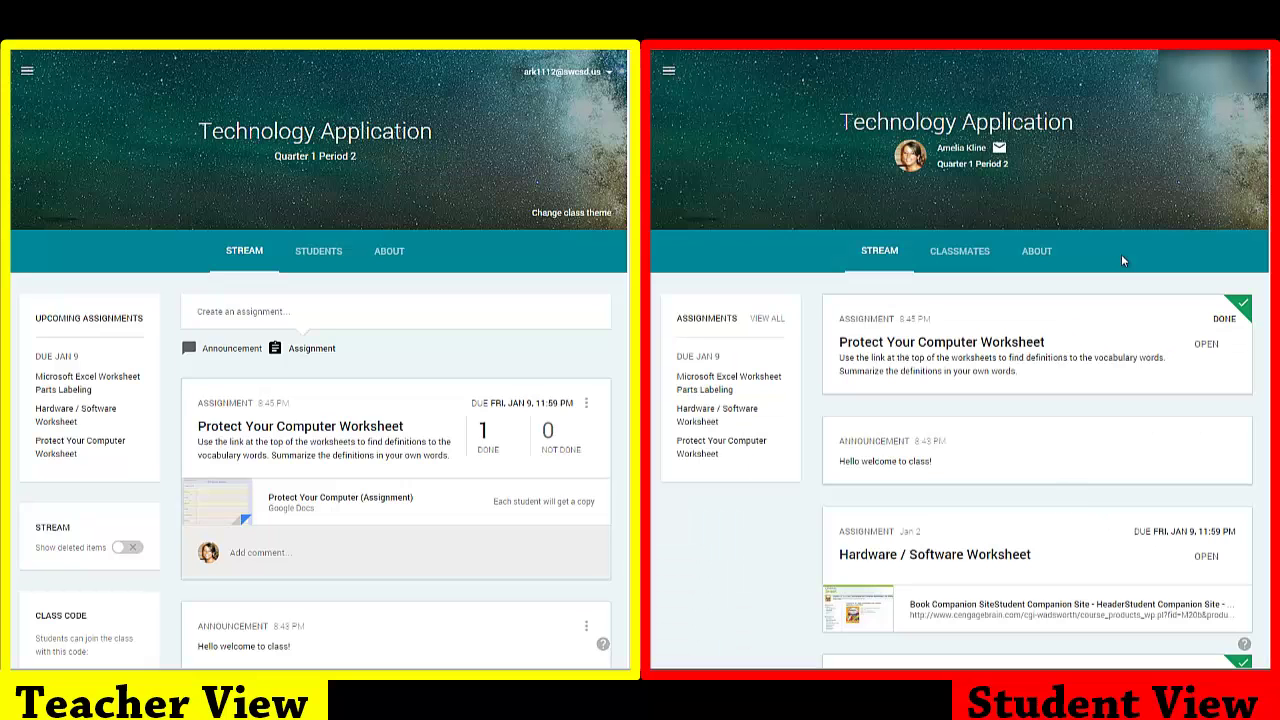